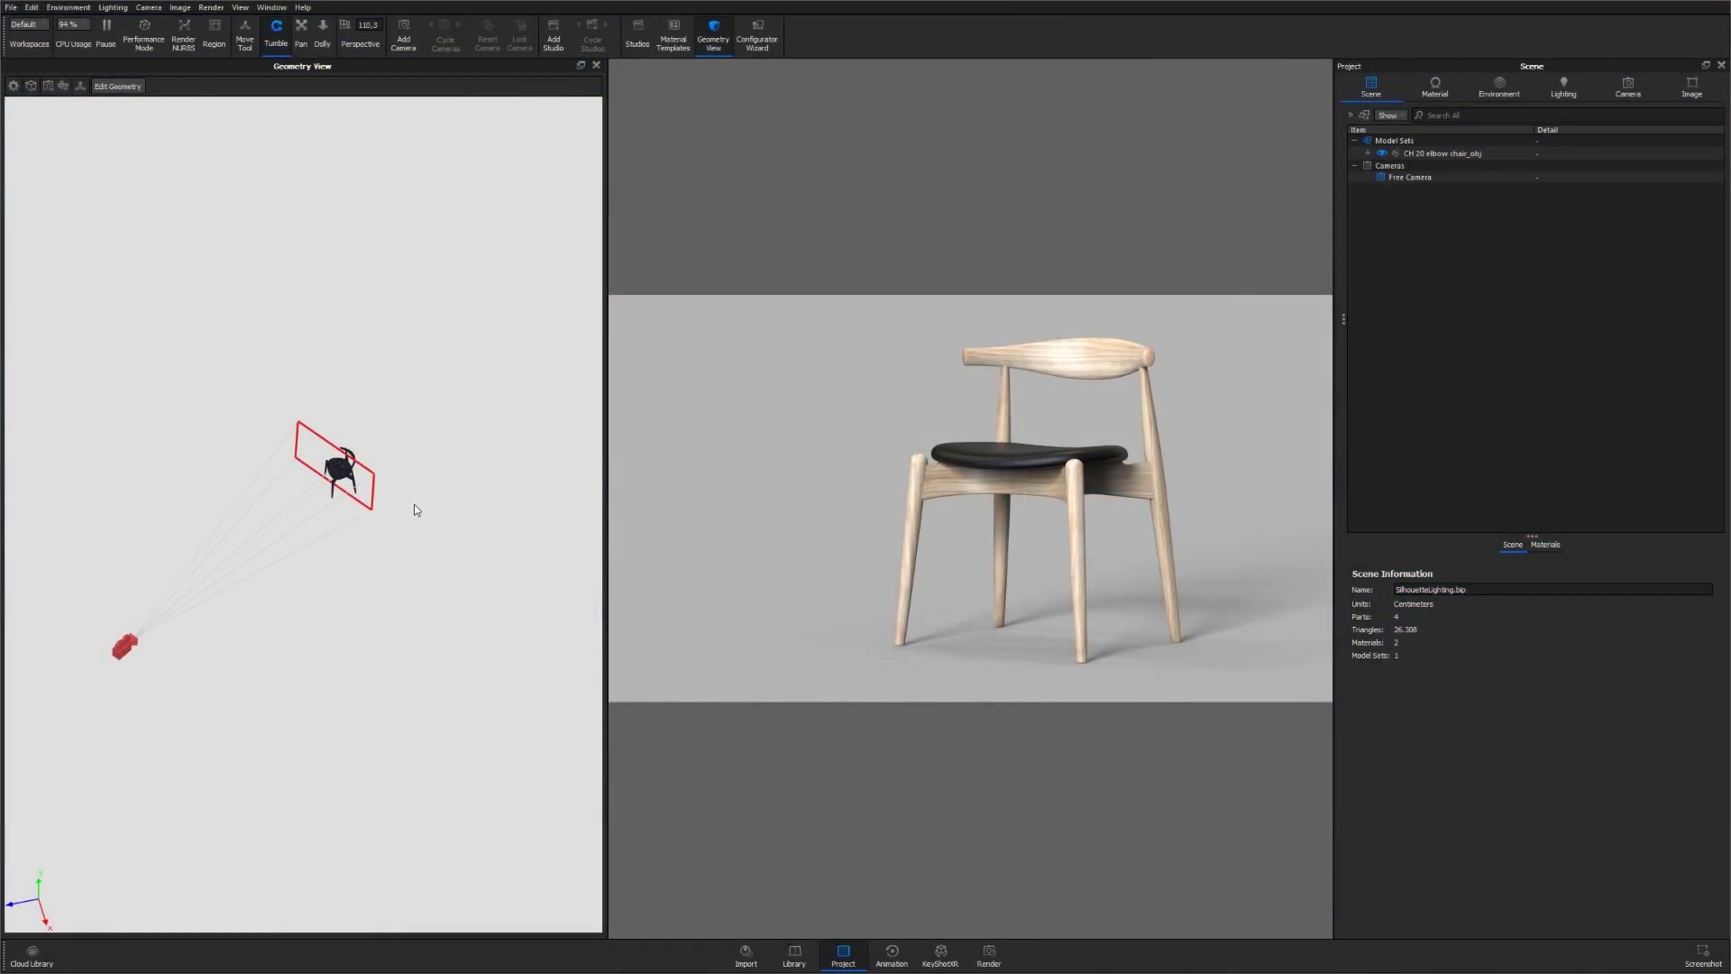
Add a Plane primitive to the scene at the chair's feet and accept its default position.
{"action": "left_click_drag", "start_coordinate": [413, 500], "coordinate": [425, 501]}
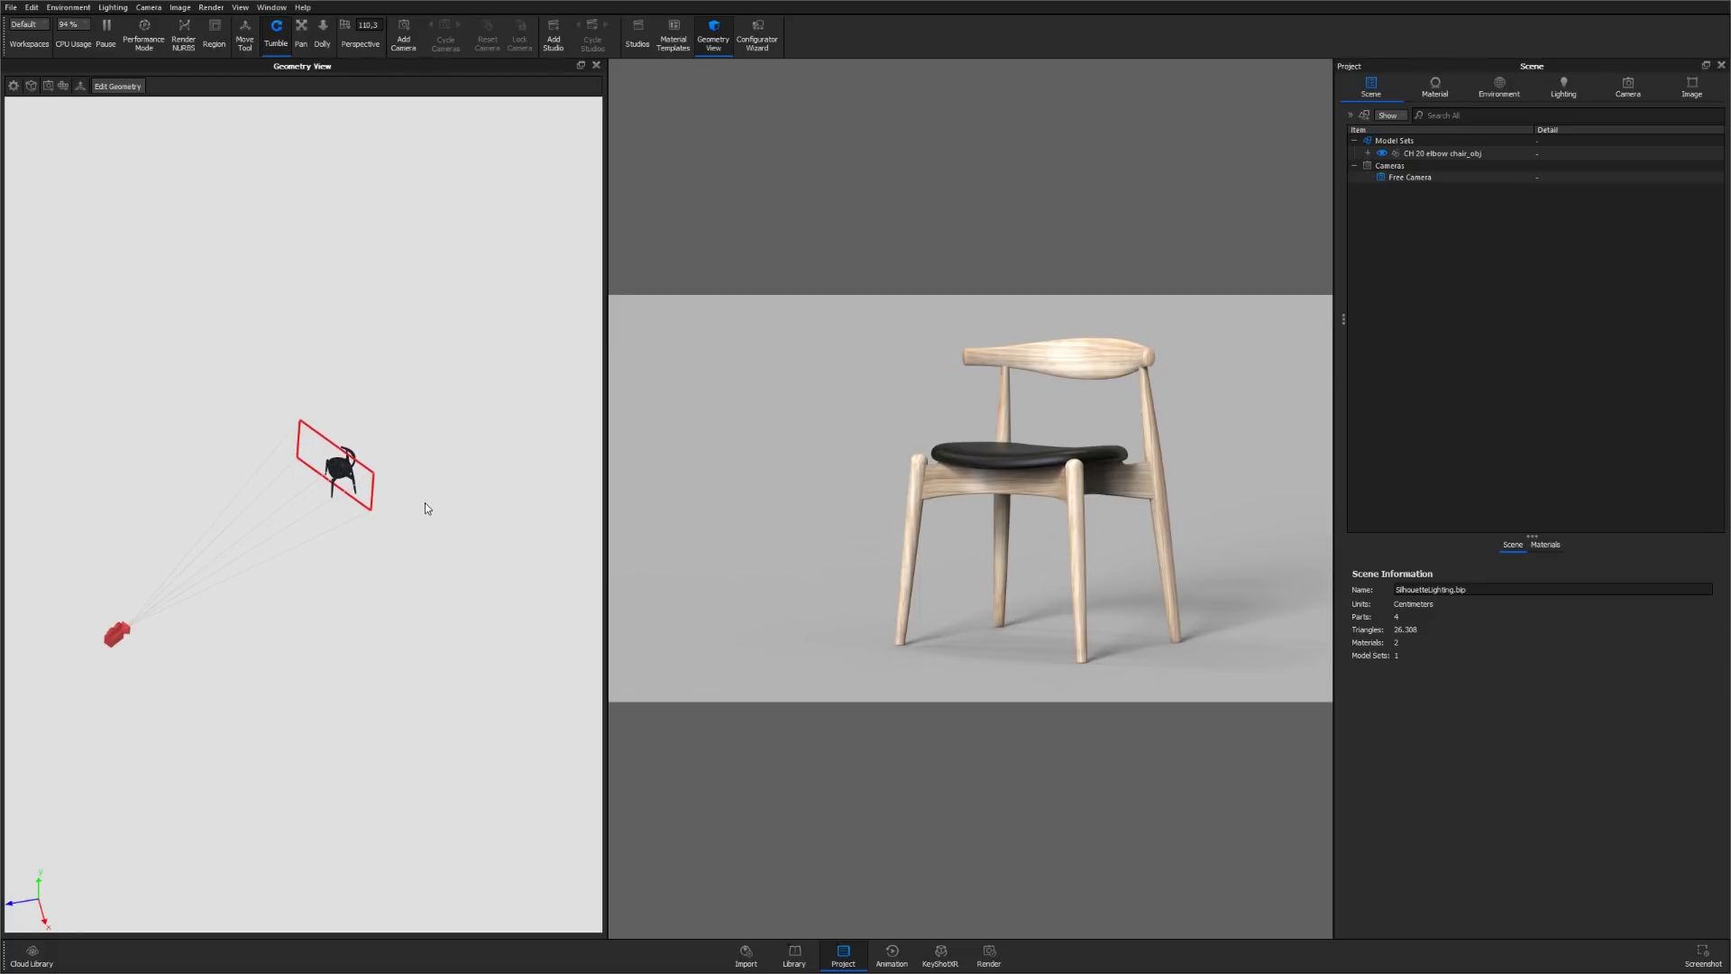
{"action": "left_click", "coordinate": [32, 8]}
{"action": "mouse_move", "coordinate": [55, 58]}
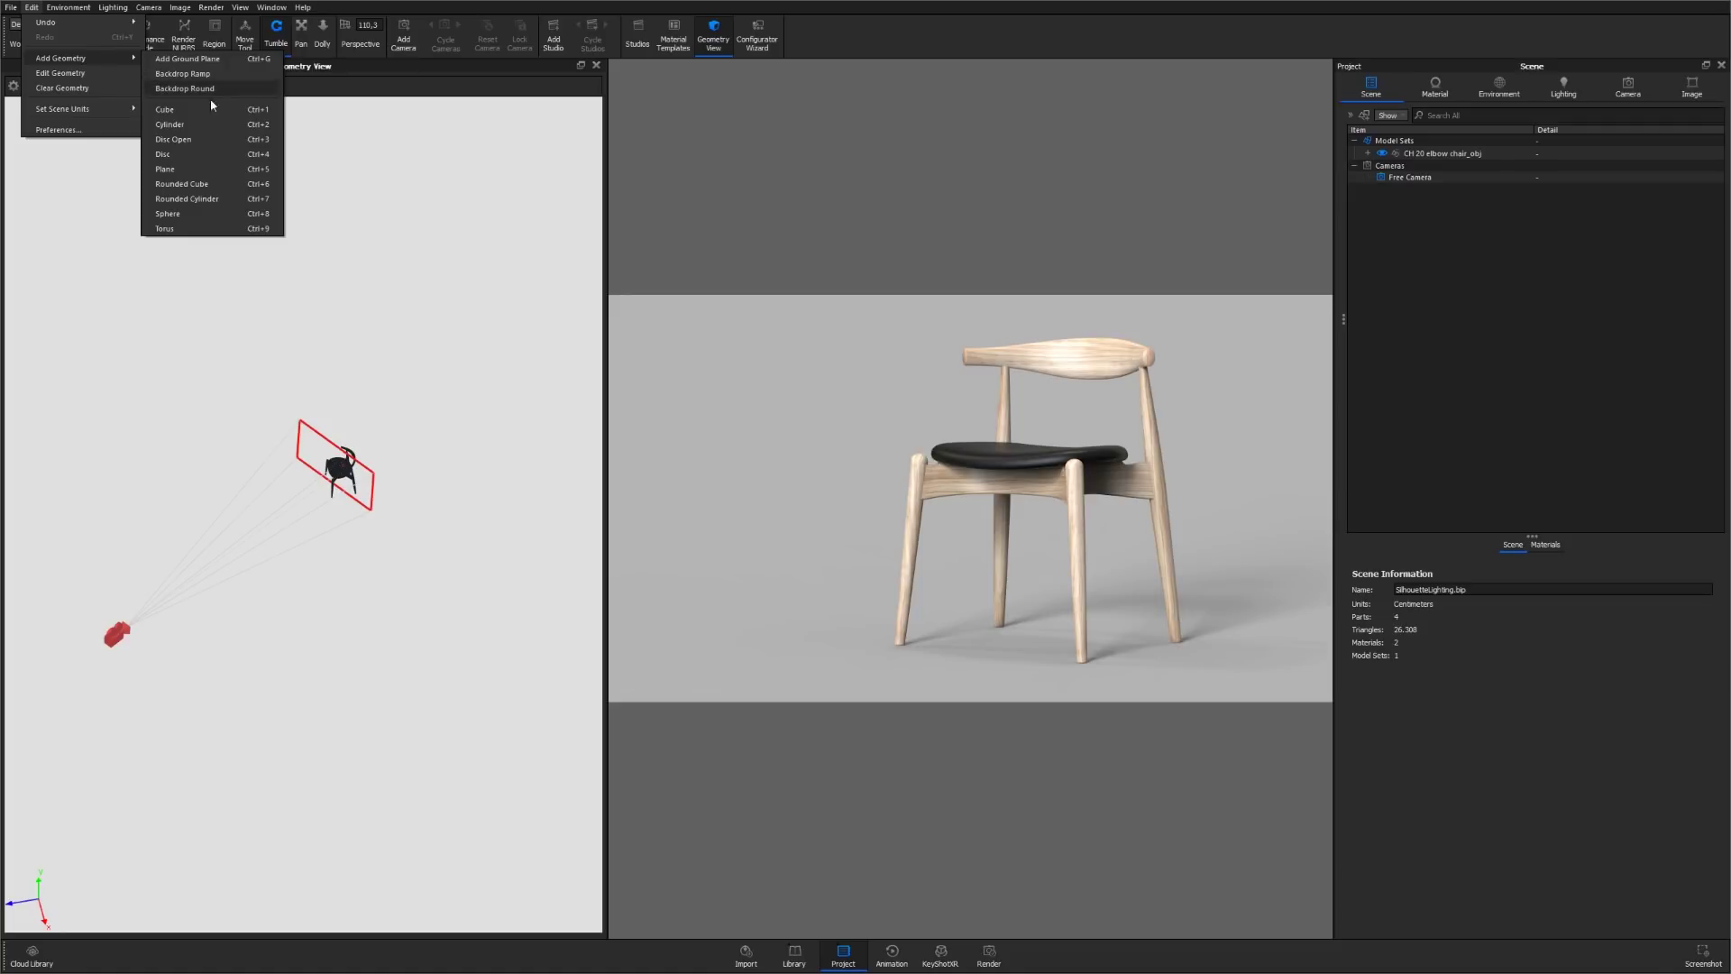
{"action": "left_click", "coordinate": [197, 170]}
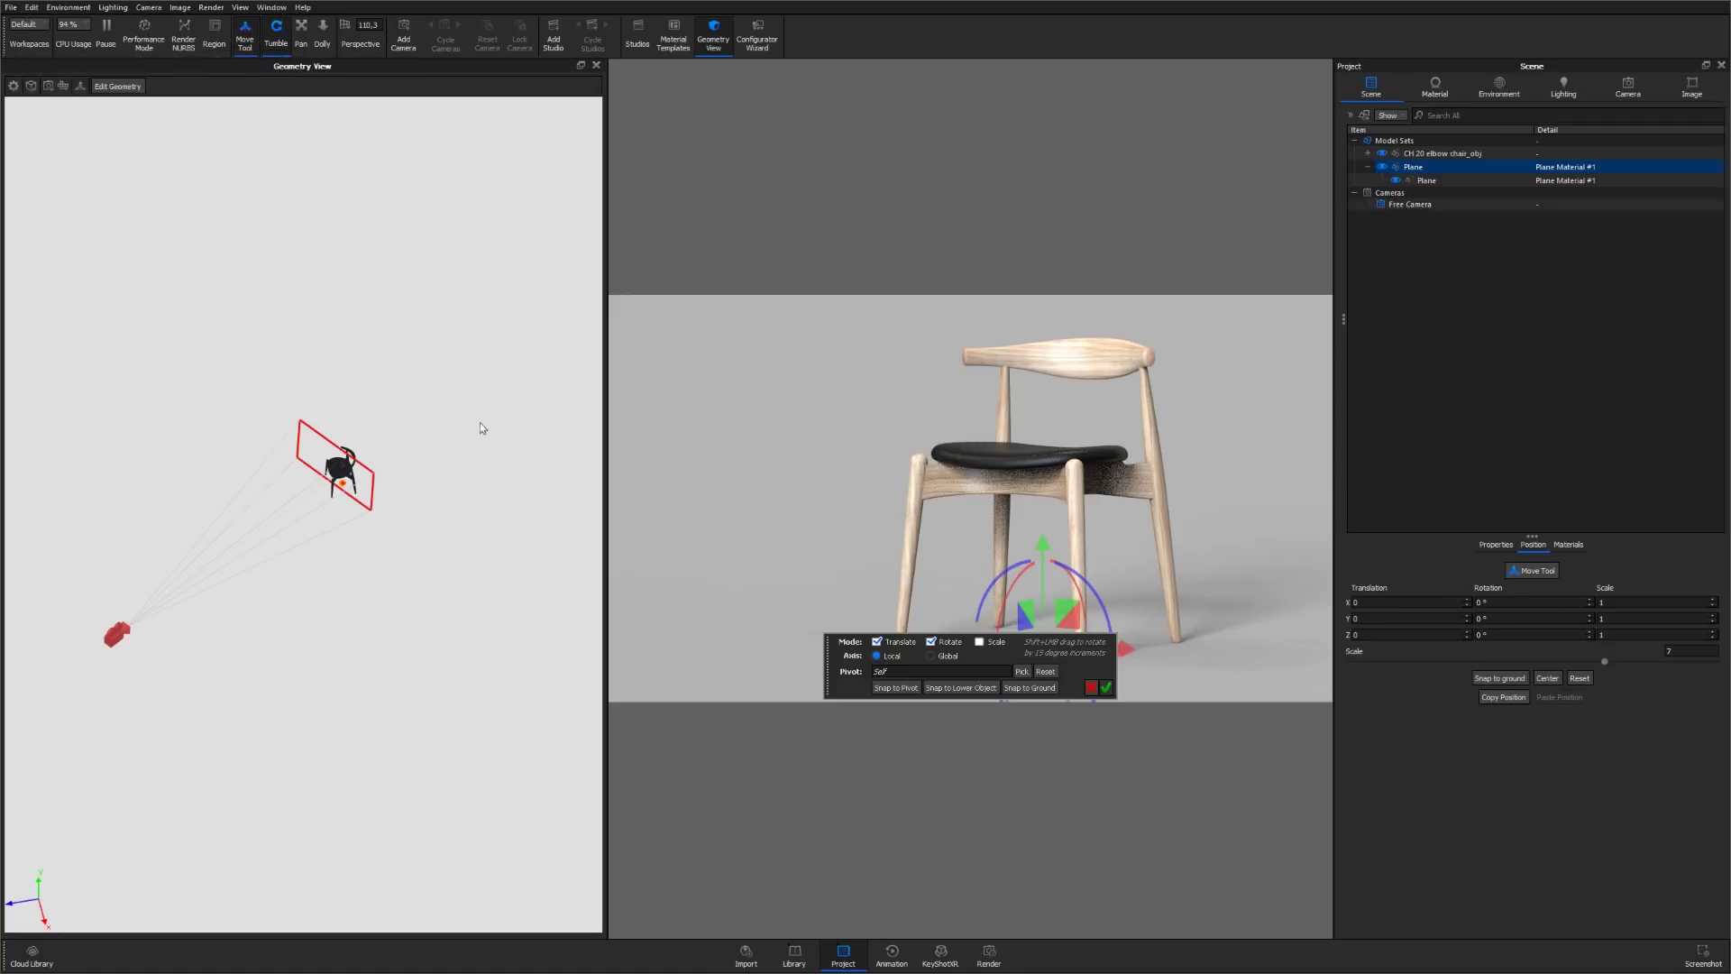
{"action": "left_click", "coordinate": [1107, 688]}
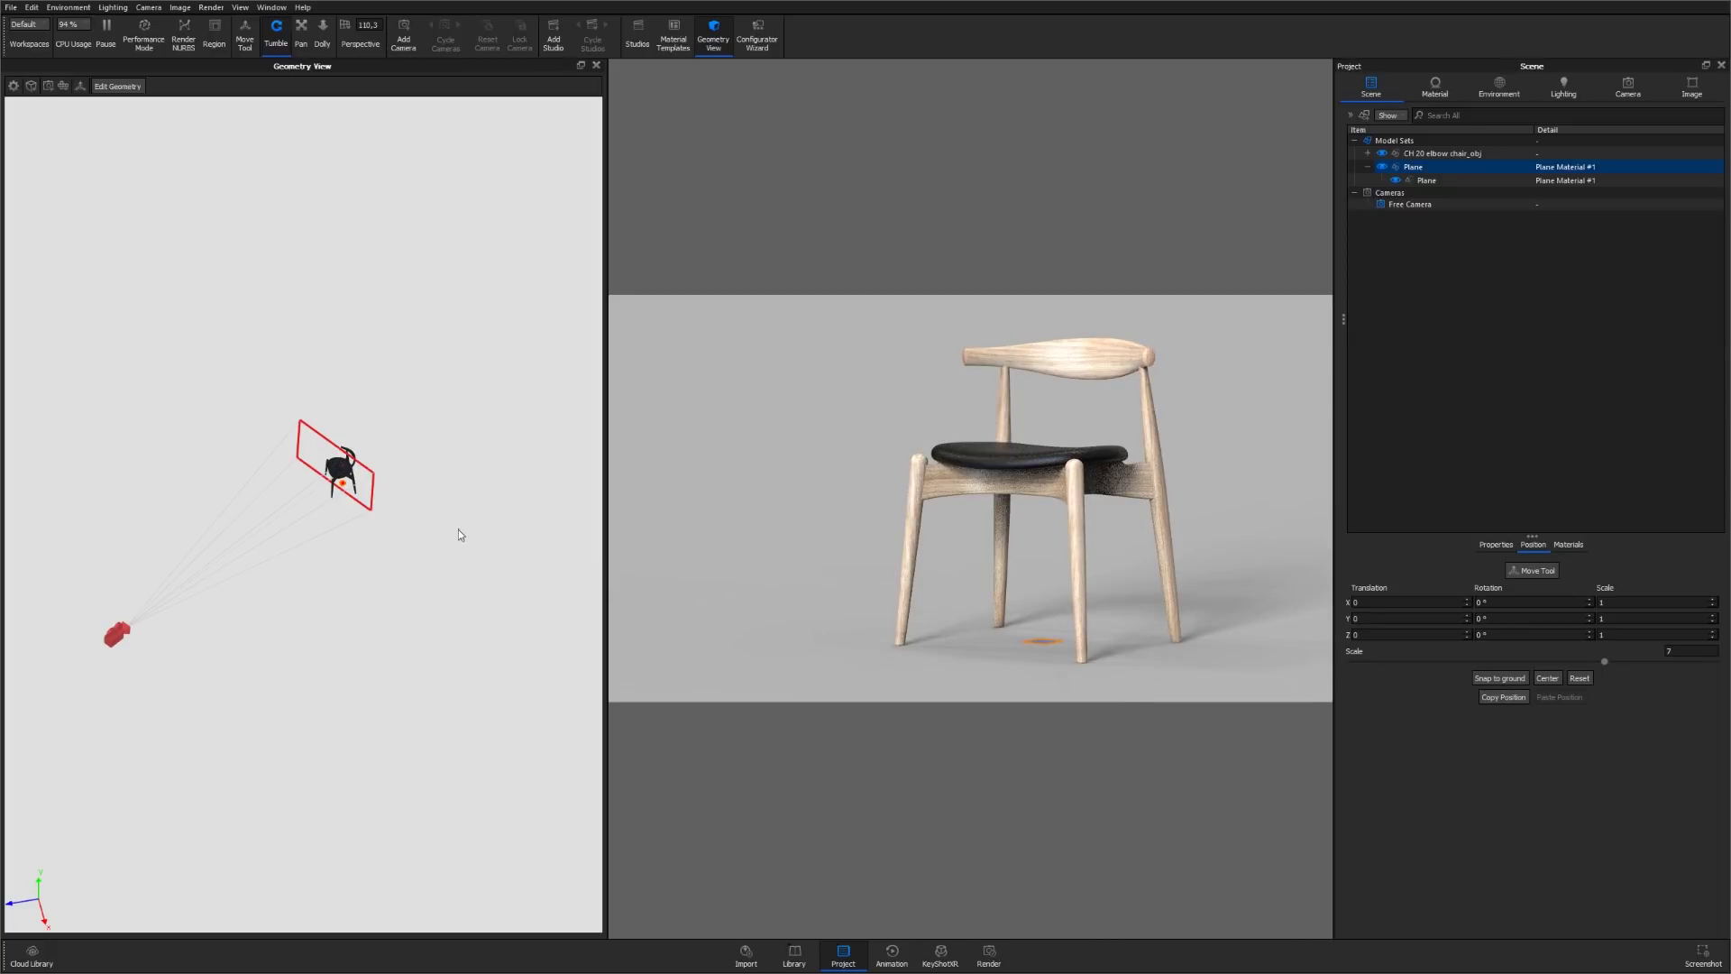
Scale the plane up to about 231 and stretch it along X into a wide floor under the chair.
{"action": "right_click", "coordinate": [427, 445]}
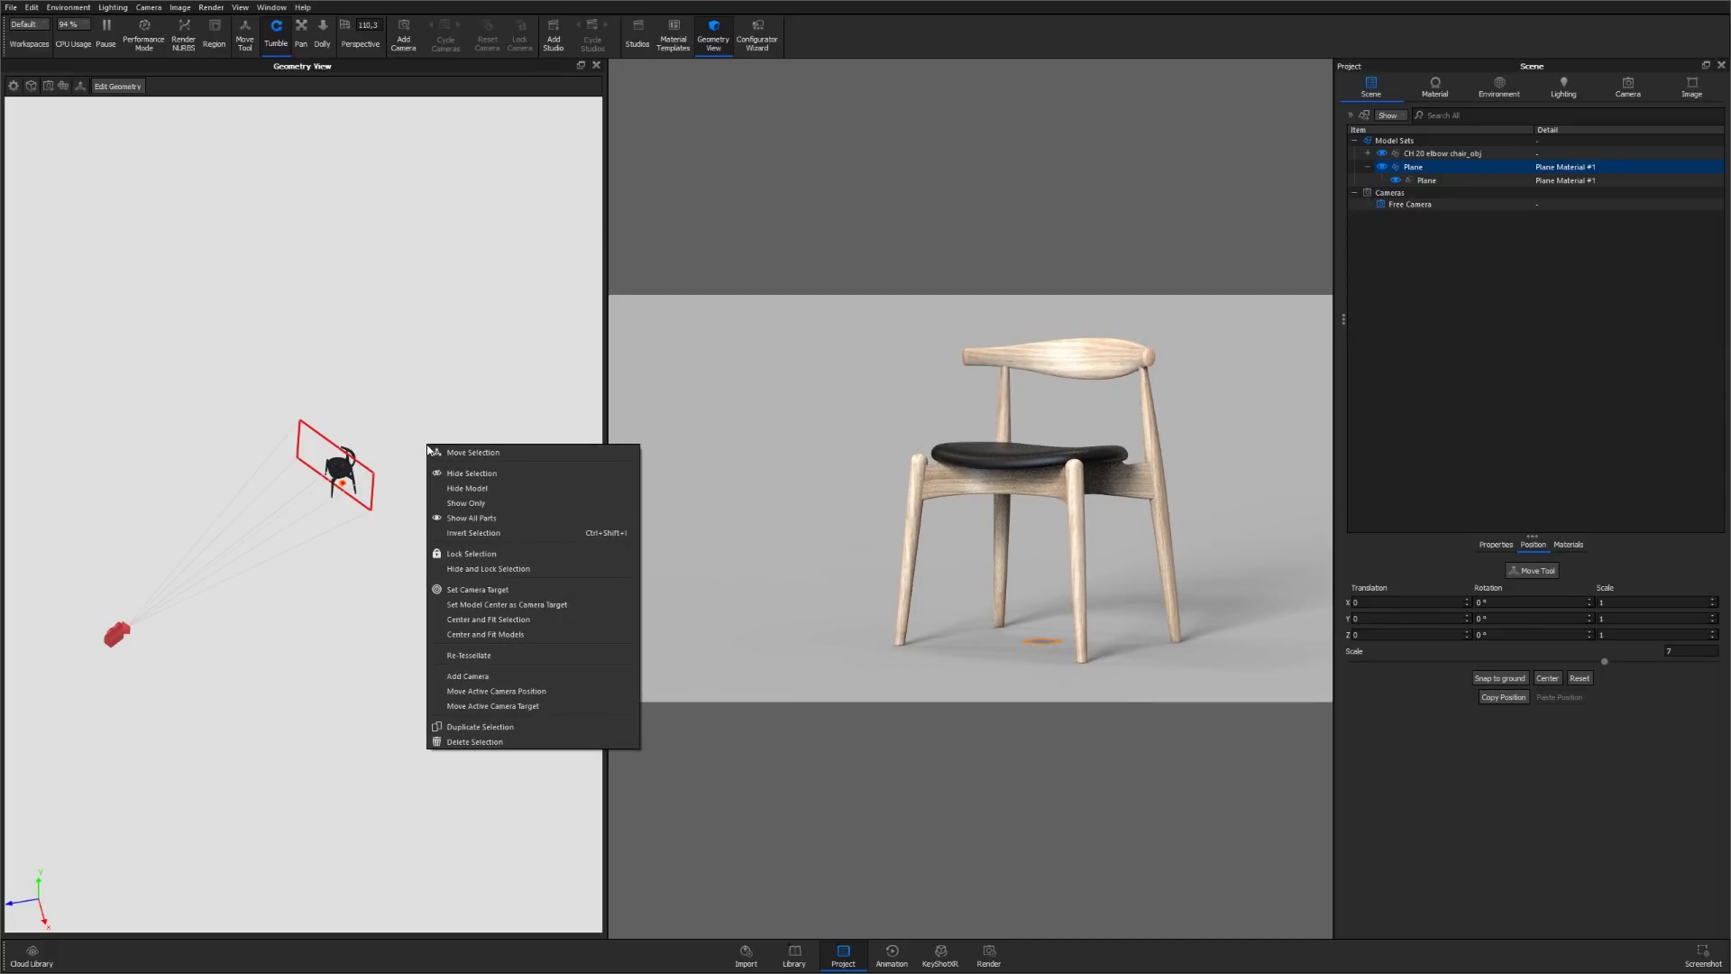
{"action": "left_click", "coordinate": [451, 456]}
{"action": "left_click_drag", "start_coordinate": [329, 646], "coordinate": [365, 665]}
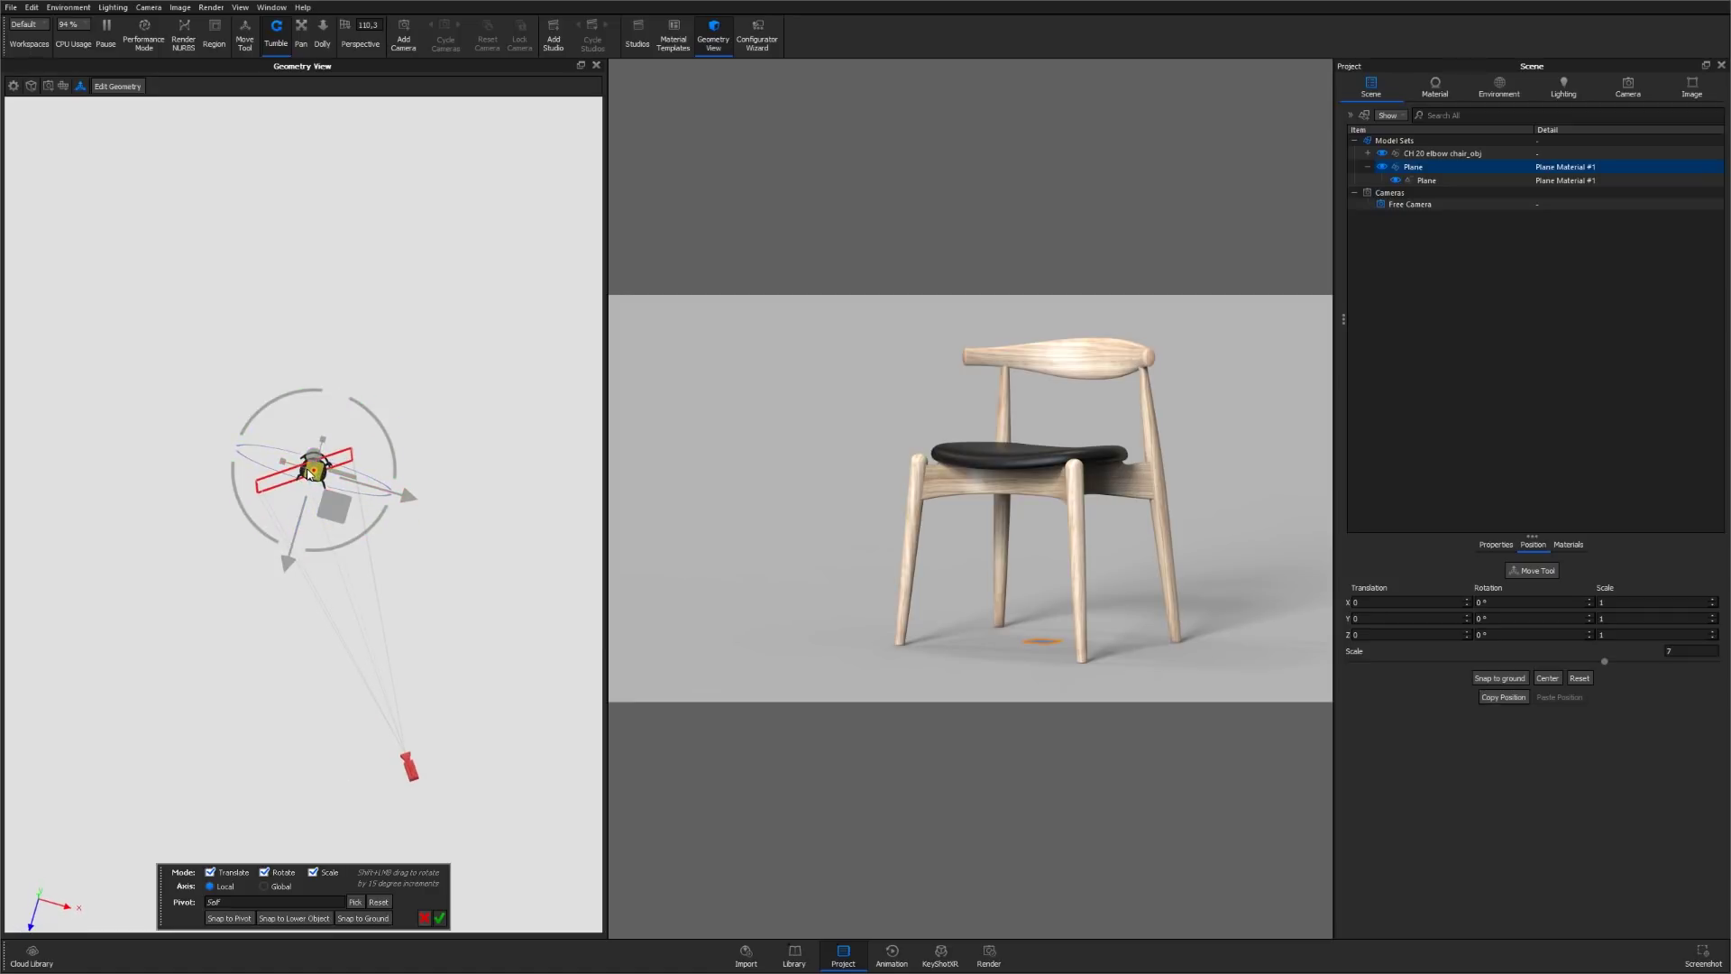
{"action": "left_click_drag", "start_coordinate": [309, 469], "coordinate": [386, 478]}
{"action": "left_click_drag", "start_coordinate": [431, 557], "coordinate": [417, 551]}
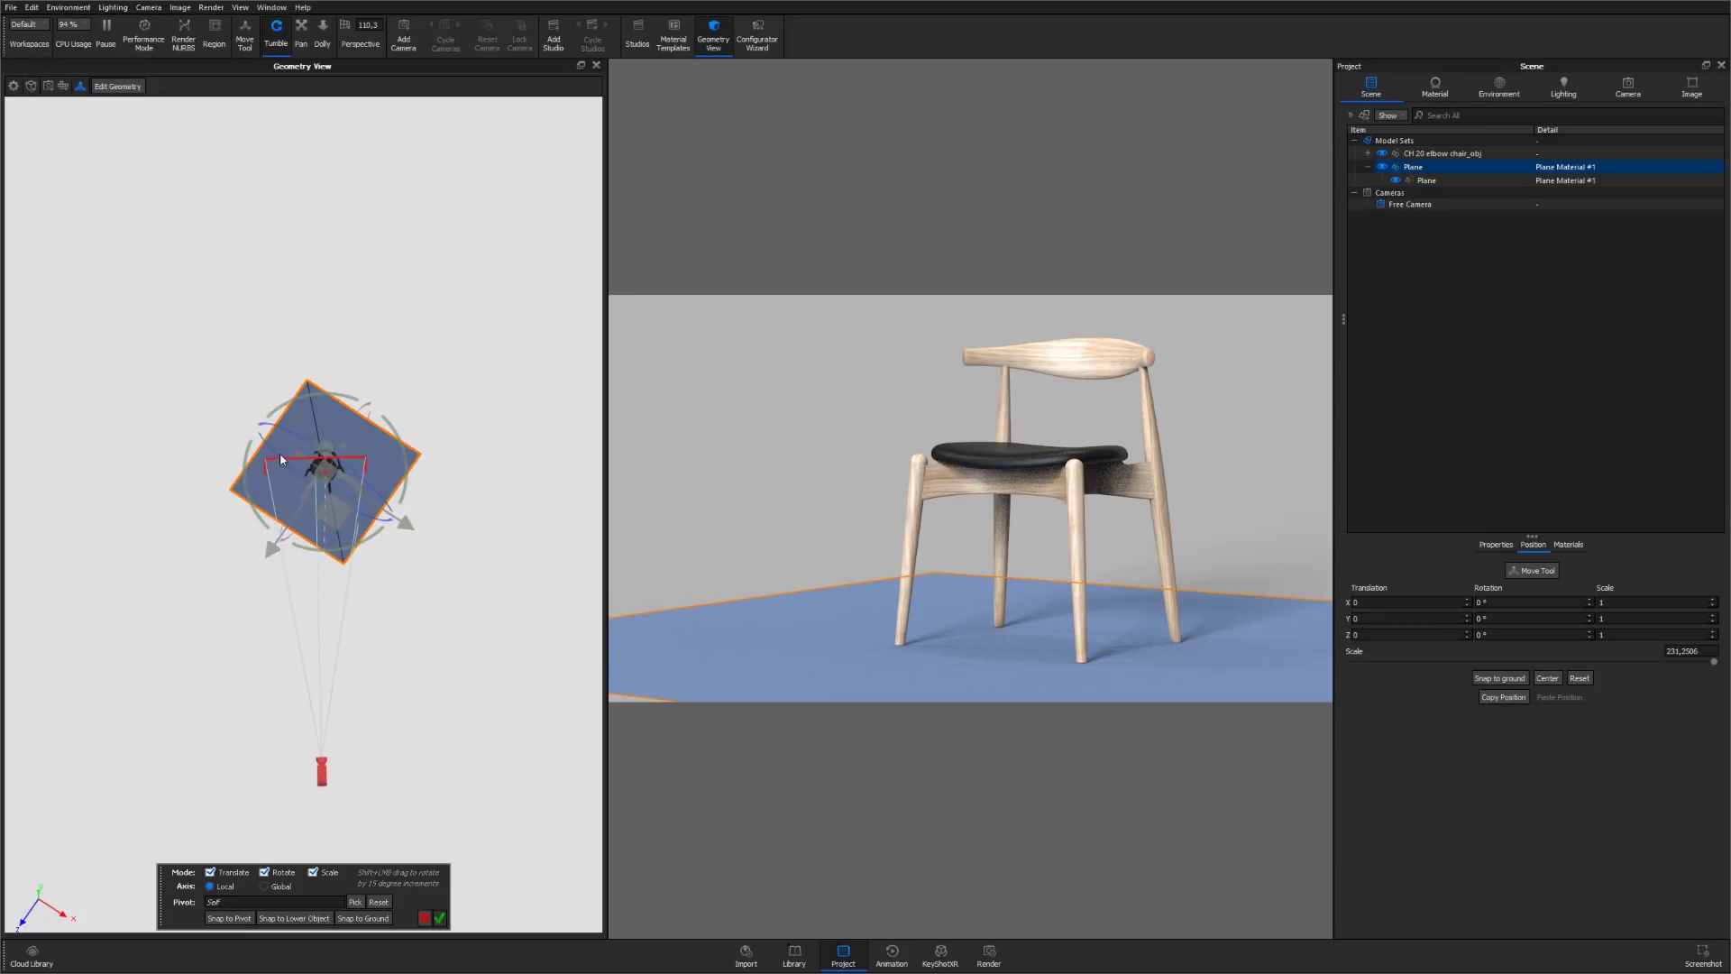
{"action": "left_click_drag", "start_coordinate": [299, 460], "coordinate": [292, 451]}
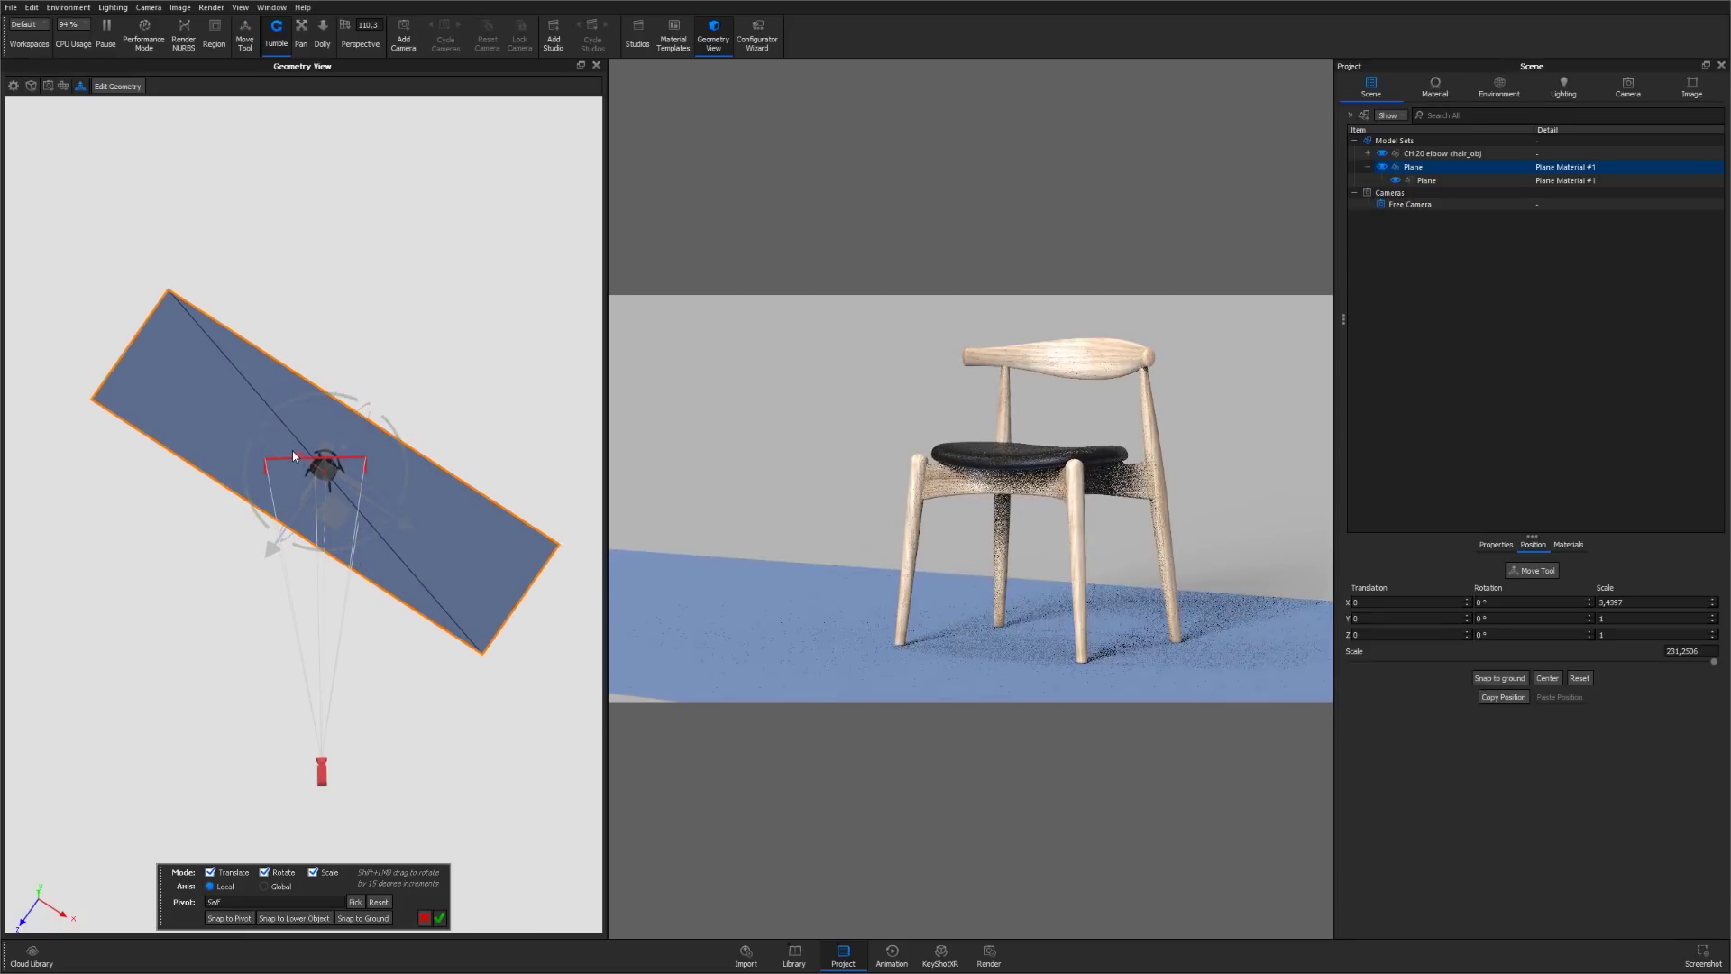
{"action": "left_click_drag", "start_coordinate": [448, 689], "coordinate": [384, 622]}
Move the floor plane along Z toward the camera so the chair stands near its back edge.
{"action": "left_click", "coordinate": [368, 463]}
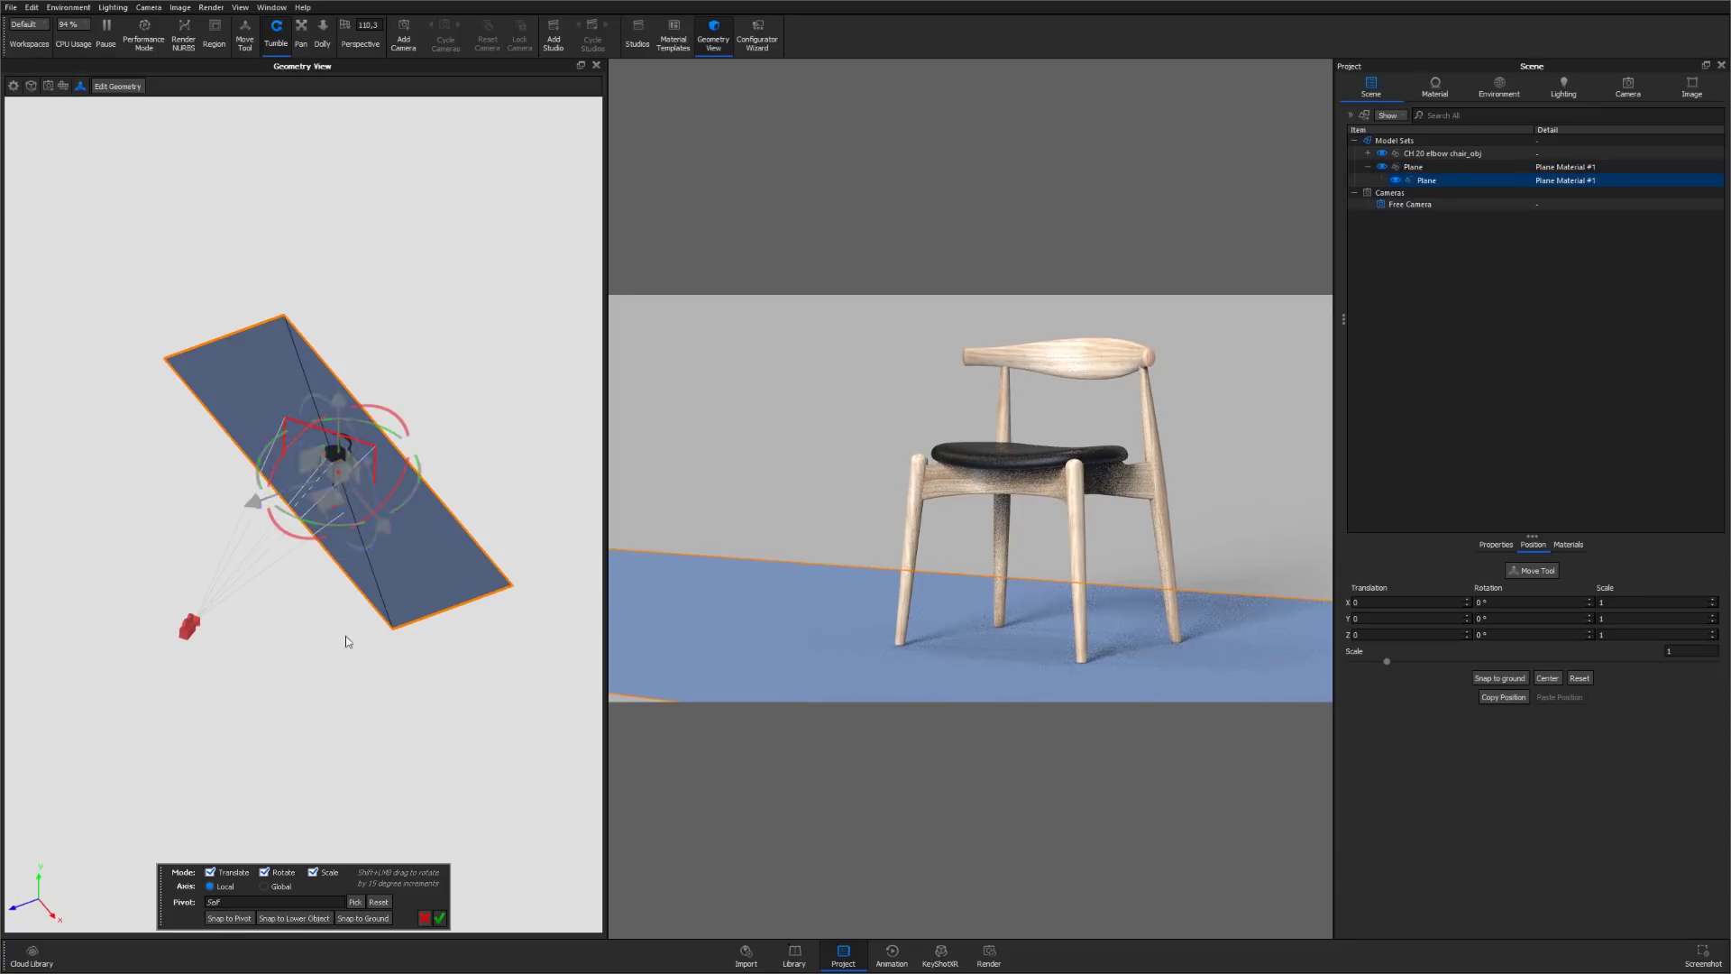
{"action": "left_click_drag", "start_coordinate": [510, 443], "coordinate": [469, 450]}
{"action": "left_click_drag", "start_coordinate": [375, 502], "coordinate": [122, 497]}
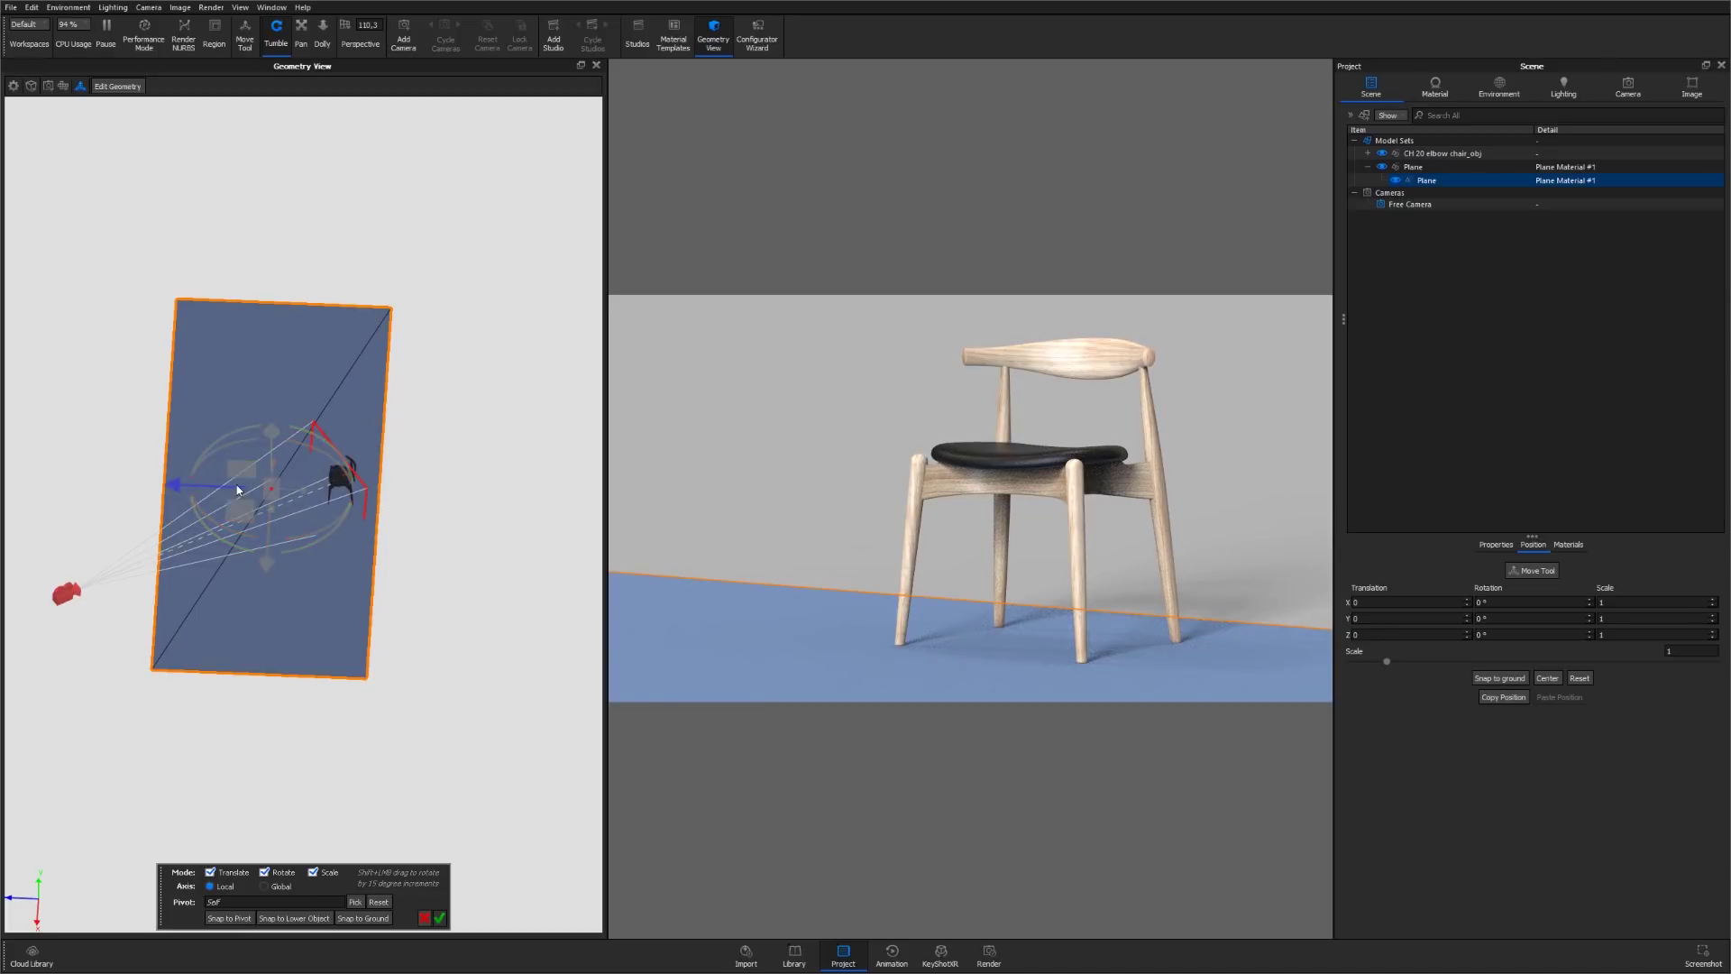
{"action": "left_click_drag", "start_coordinate": [388, 503], "coordinate": [432, 624]}
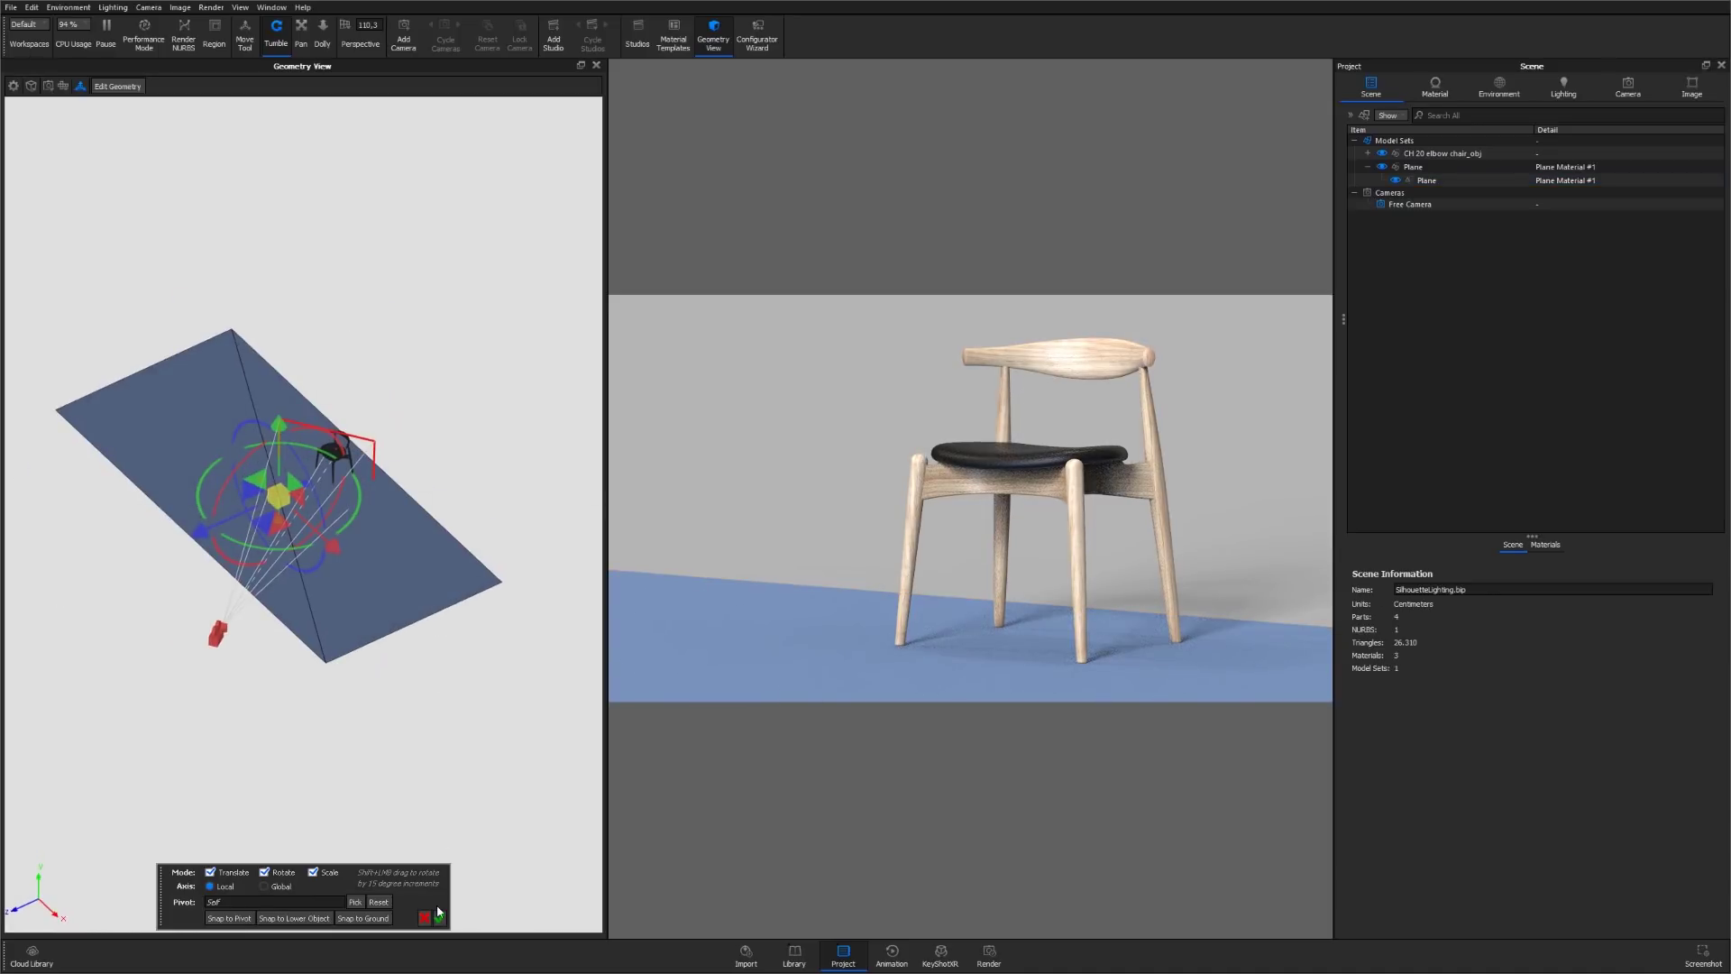
{"action": "left_click", "coordinate": [440, 918]}
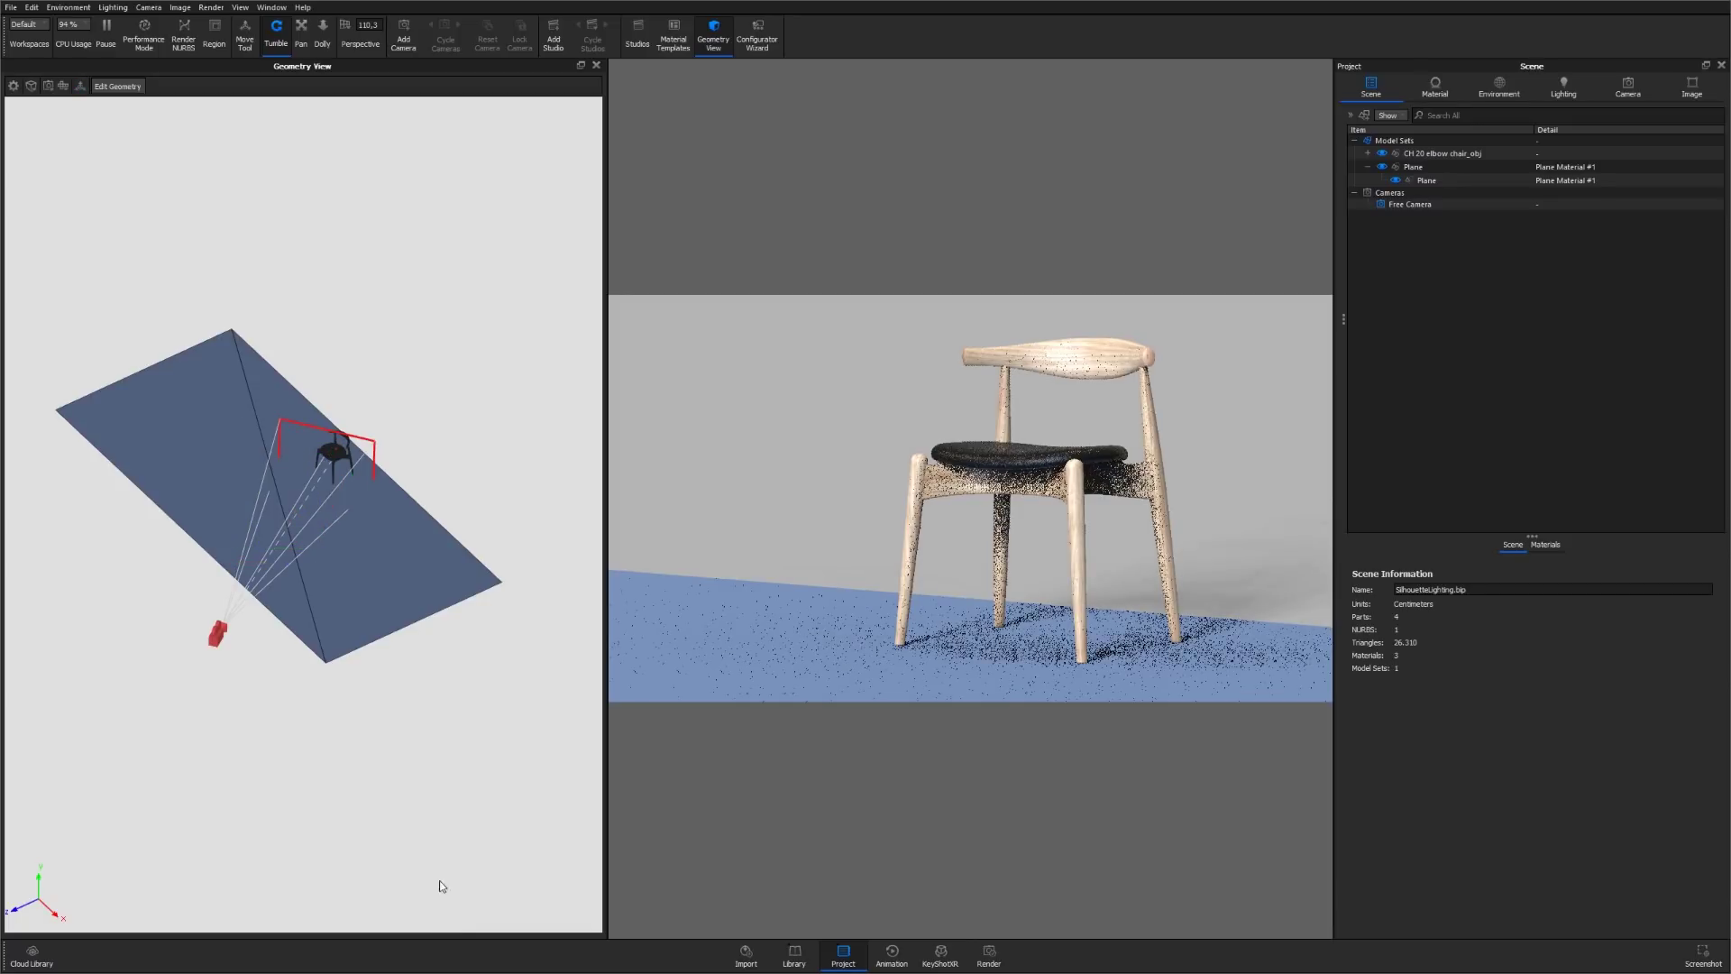
Duplicate the floor plane and stand the copy upright behind the chair, rotated 90° about X at Z about -0.61.
{"action": "left_click_drag", "start_coordinate": [436, 885], "coordinate": [363, 502]}
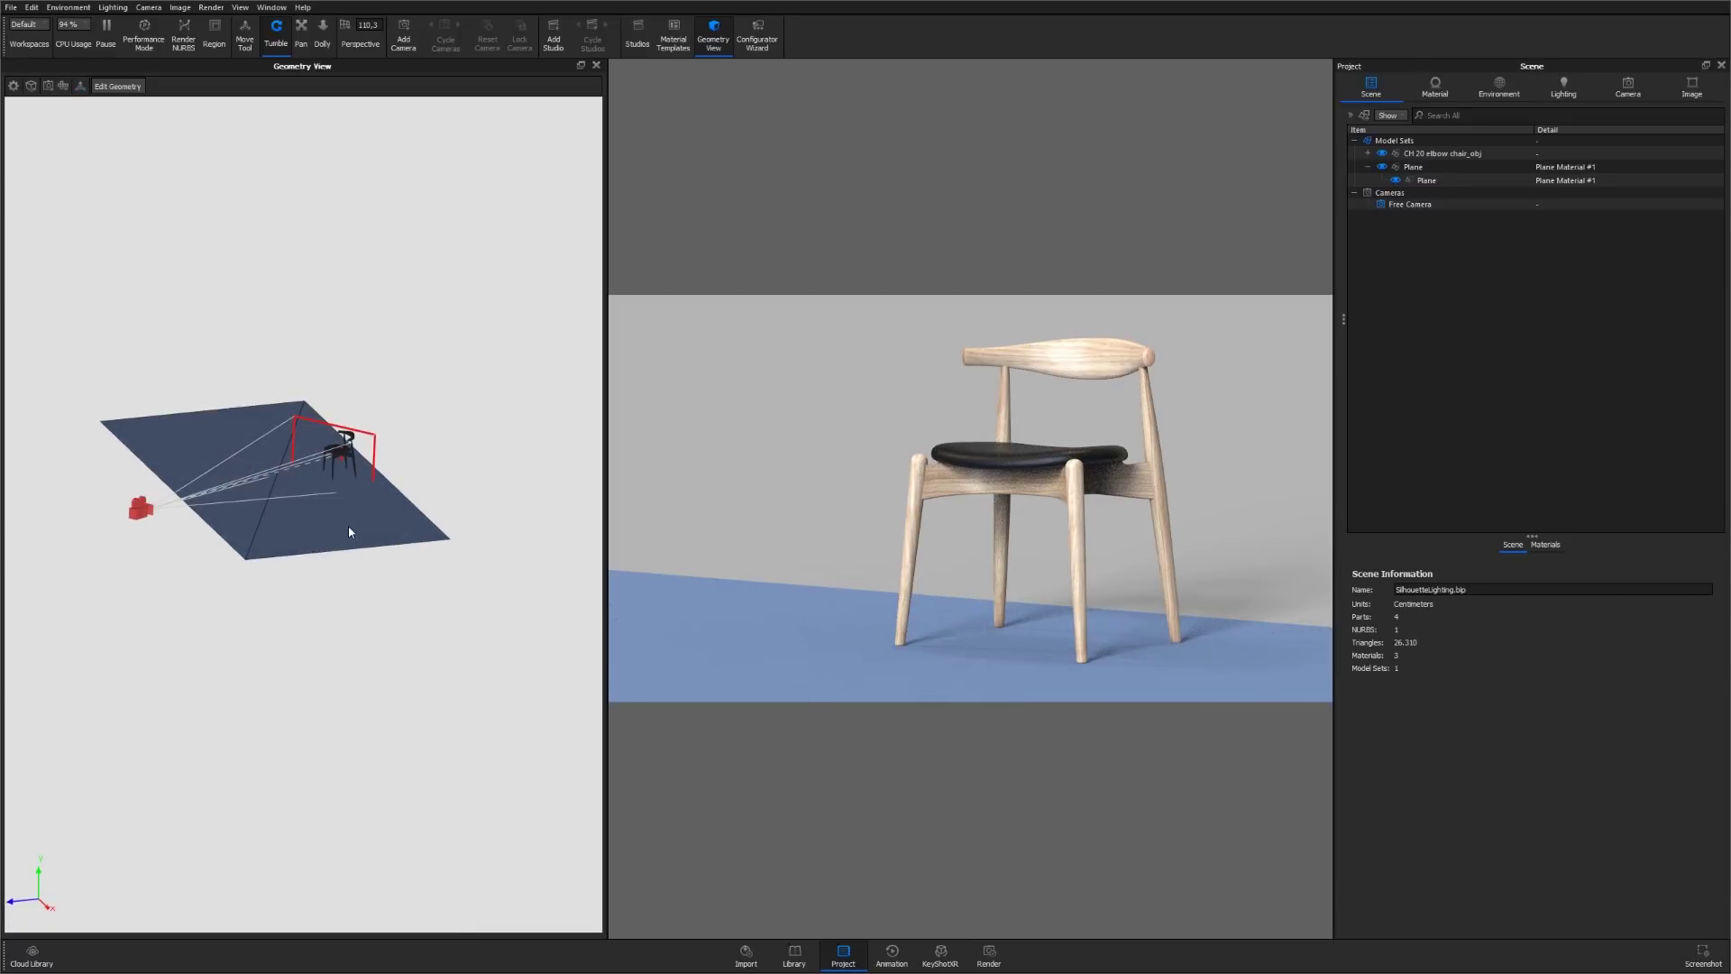
{"action": "right_click", "coordinate": [350, 529]}
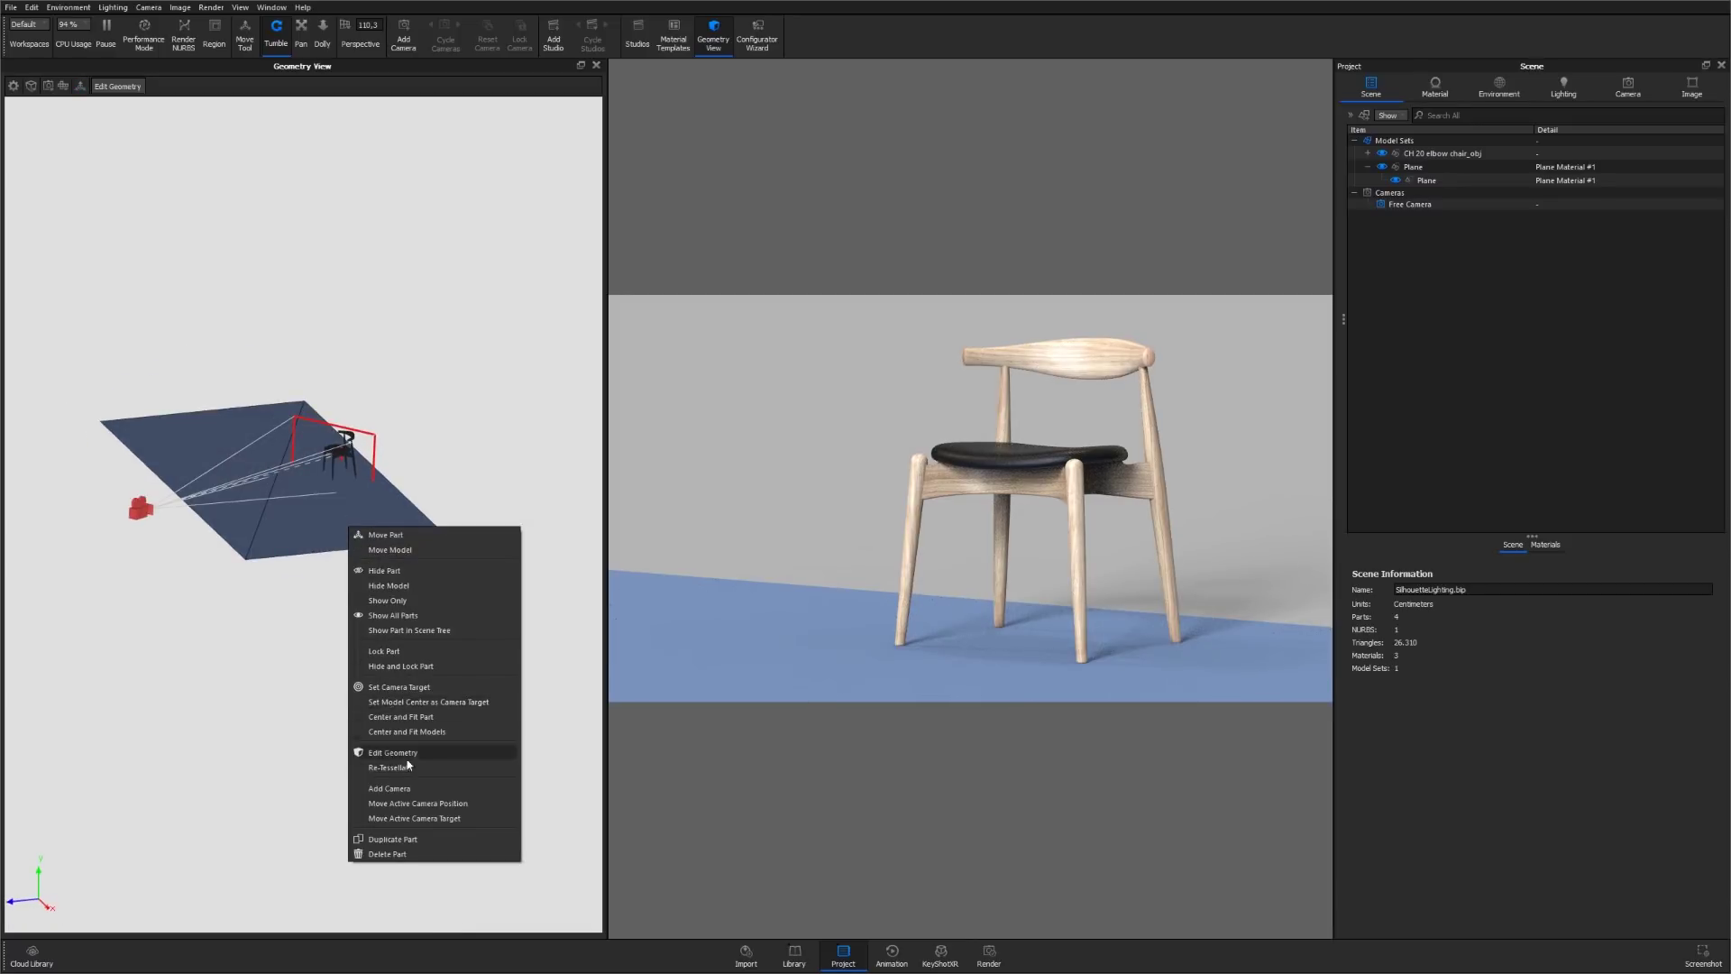
{"action": "left_click", "coordinate": [405, 847]}
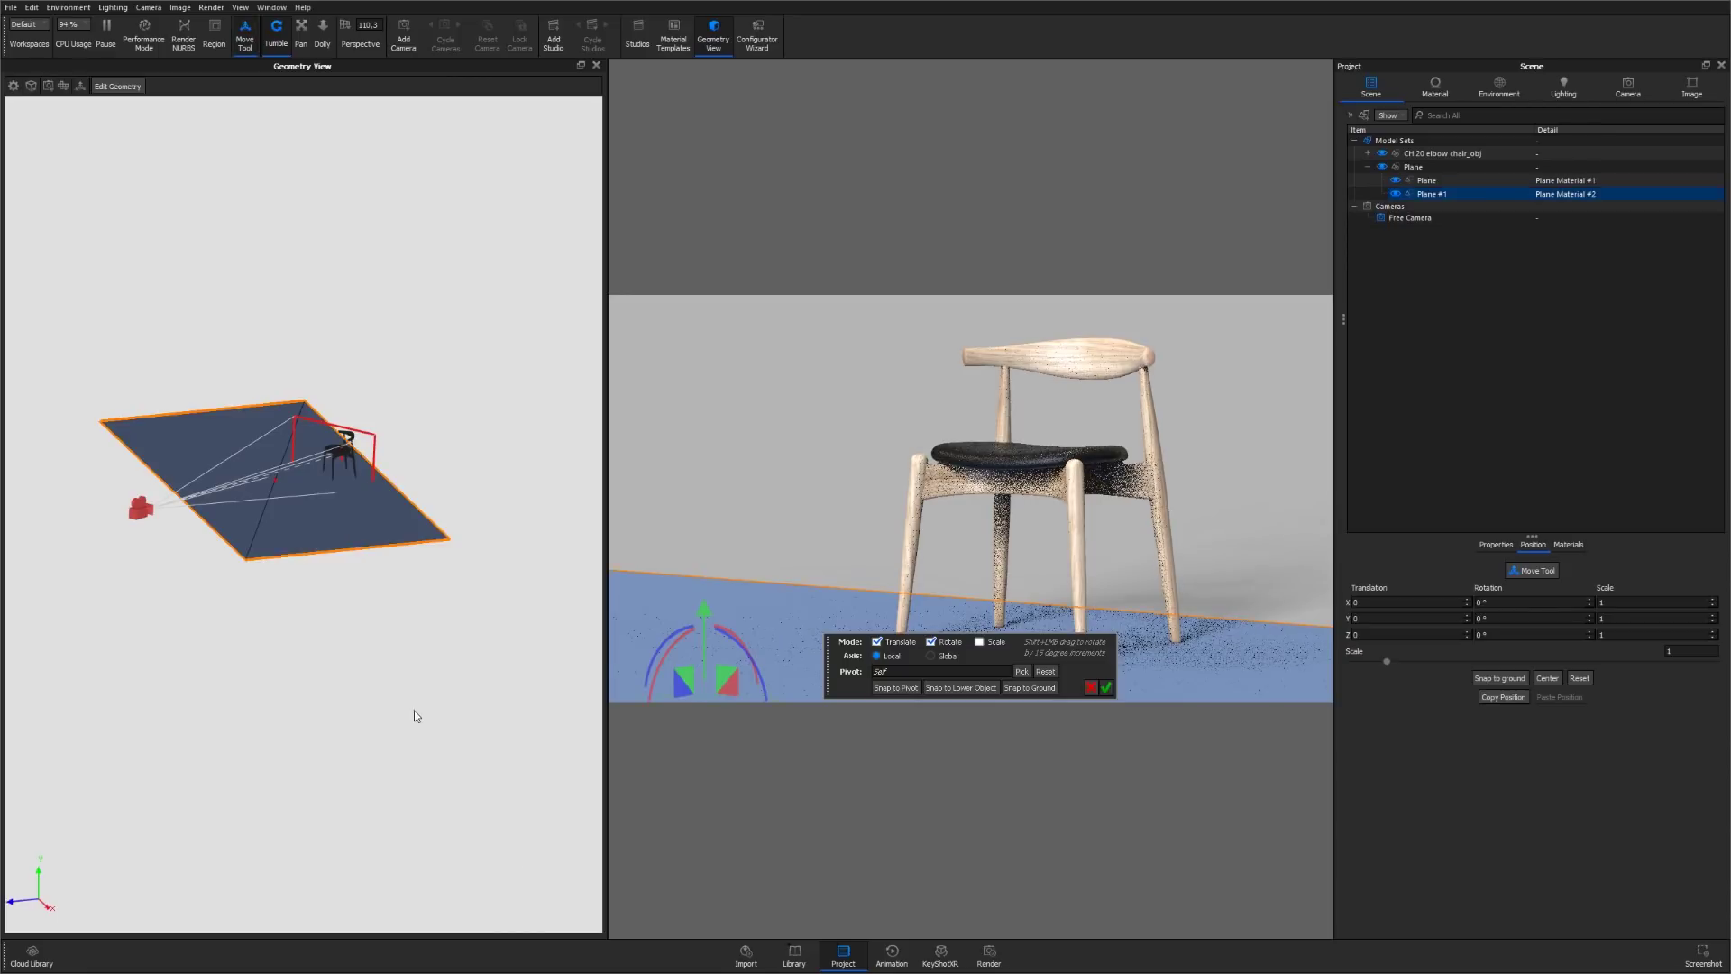
{"action": "right_click", "coordinate": [441, 559]}
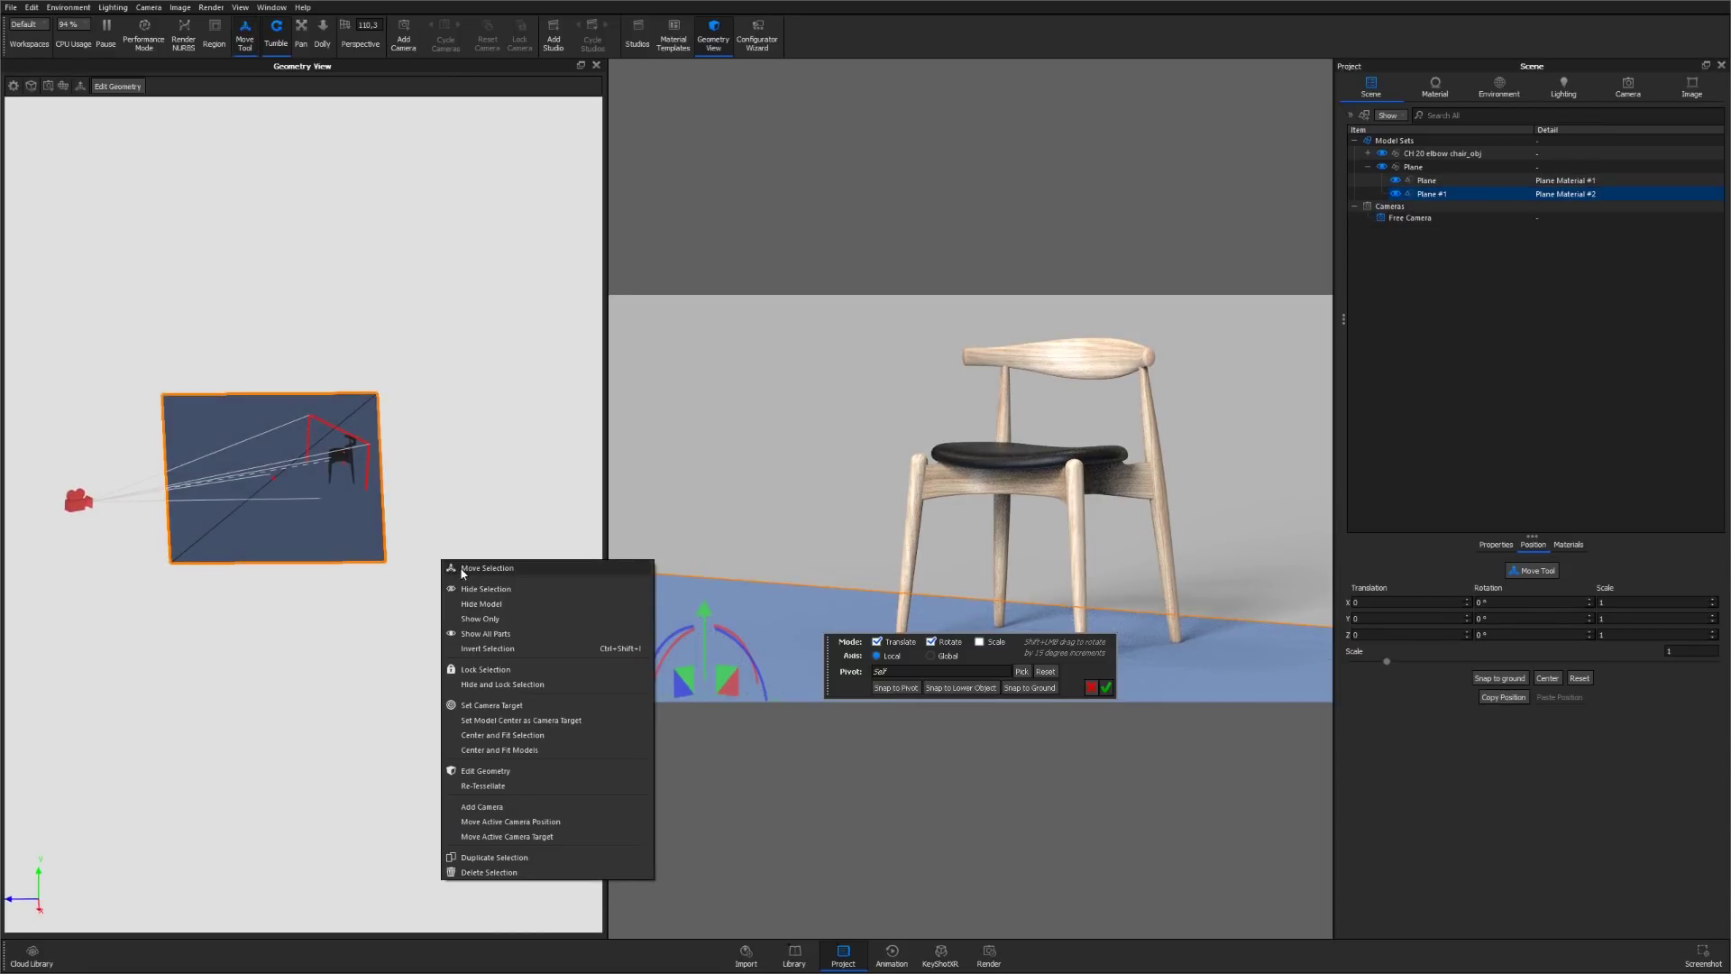
{"action": "left_click", "coordinate": [463, 570]}
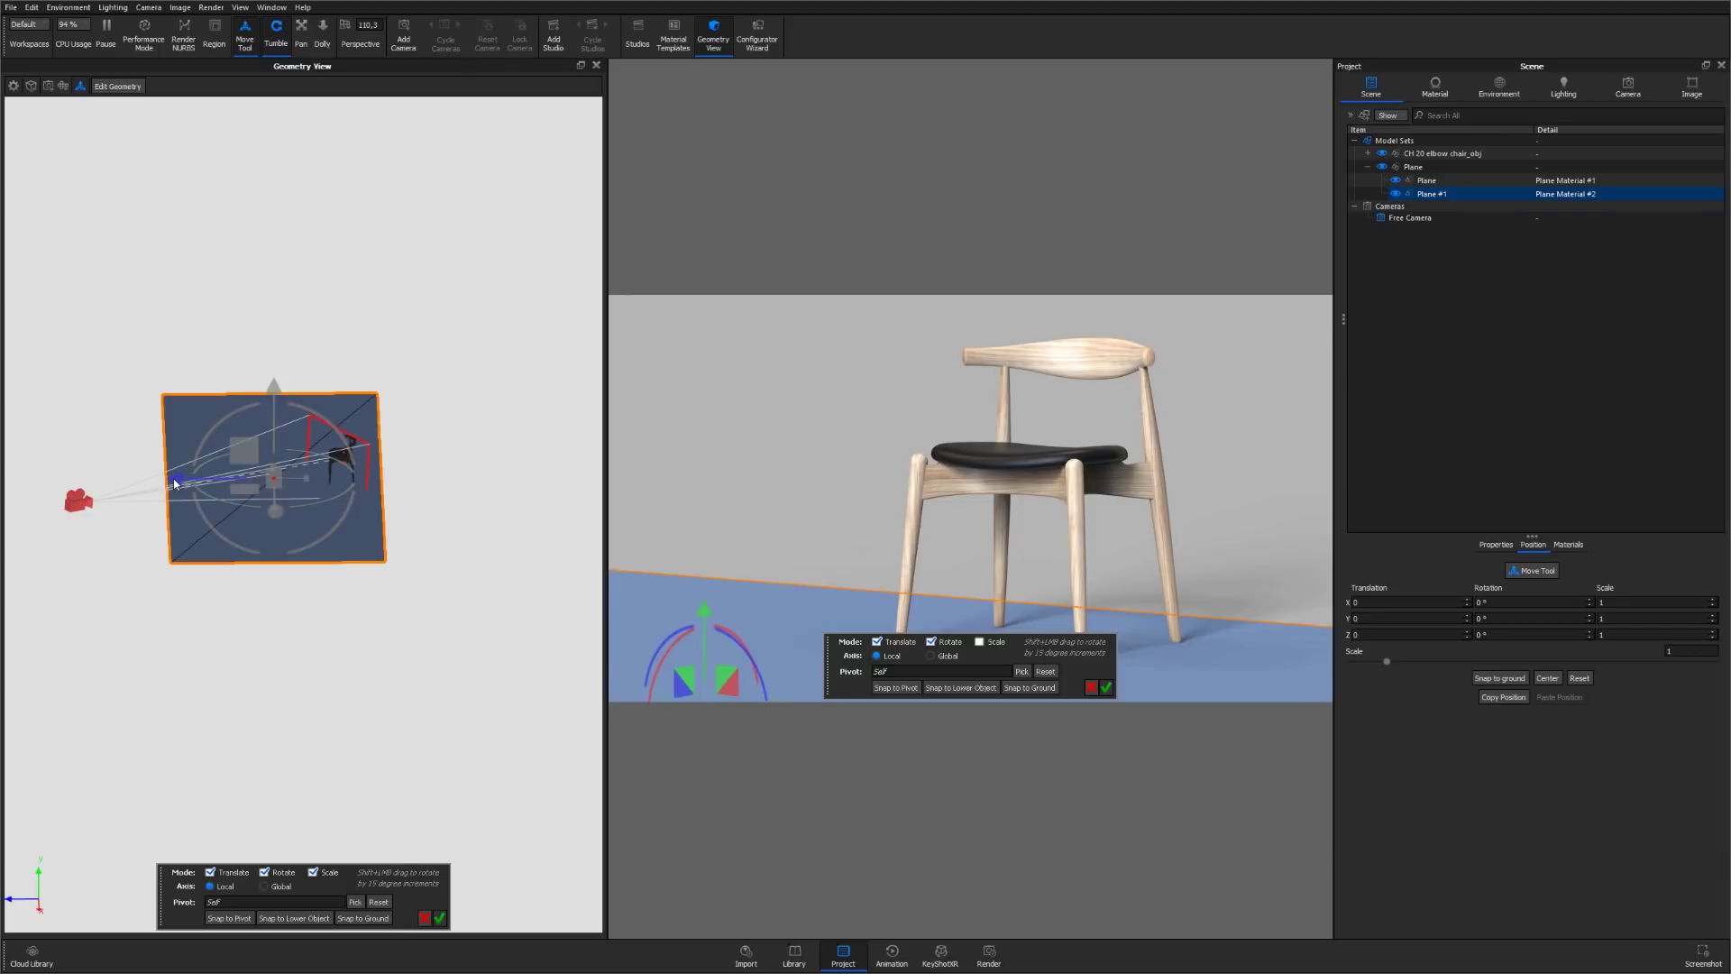
{"action": "left_click_drag", "start_coordinate": [176, 484], "coordinate": [386, 425]}
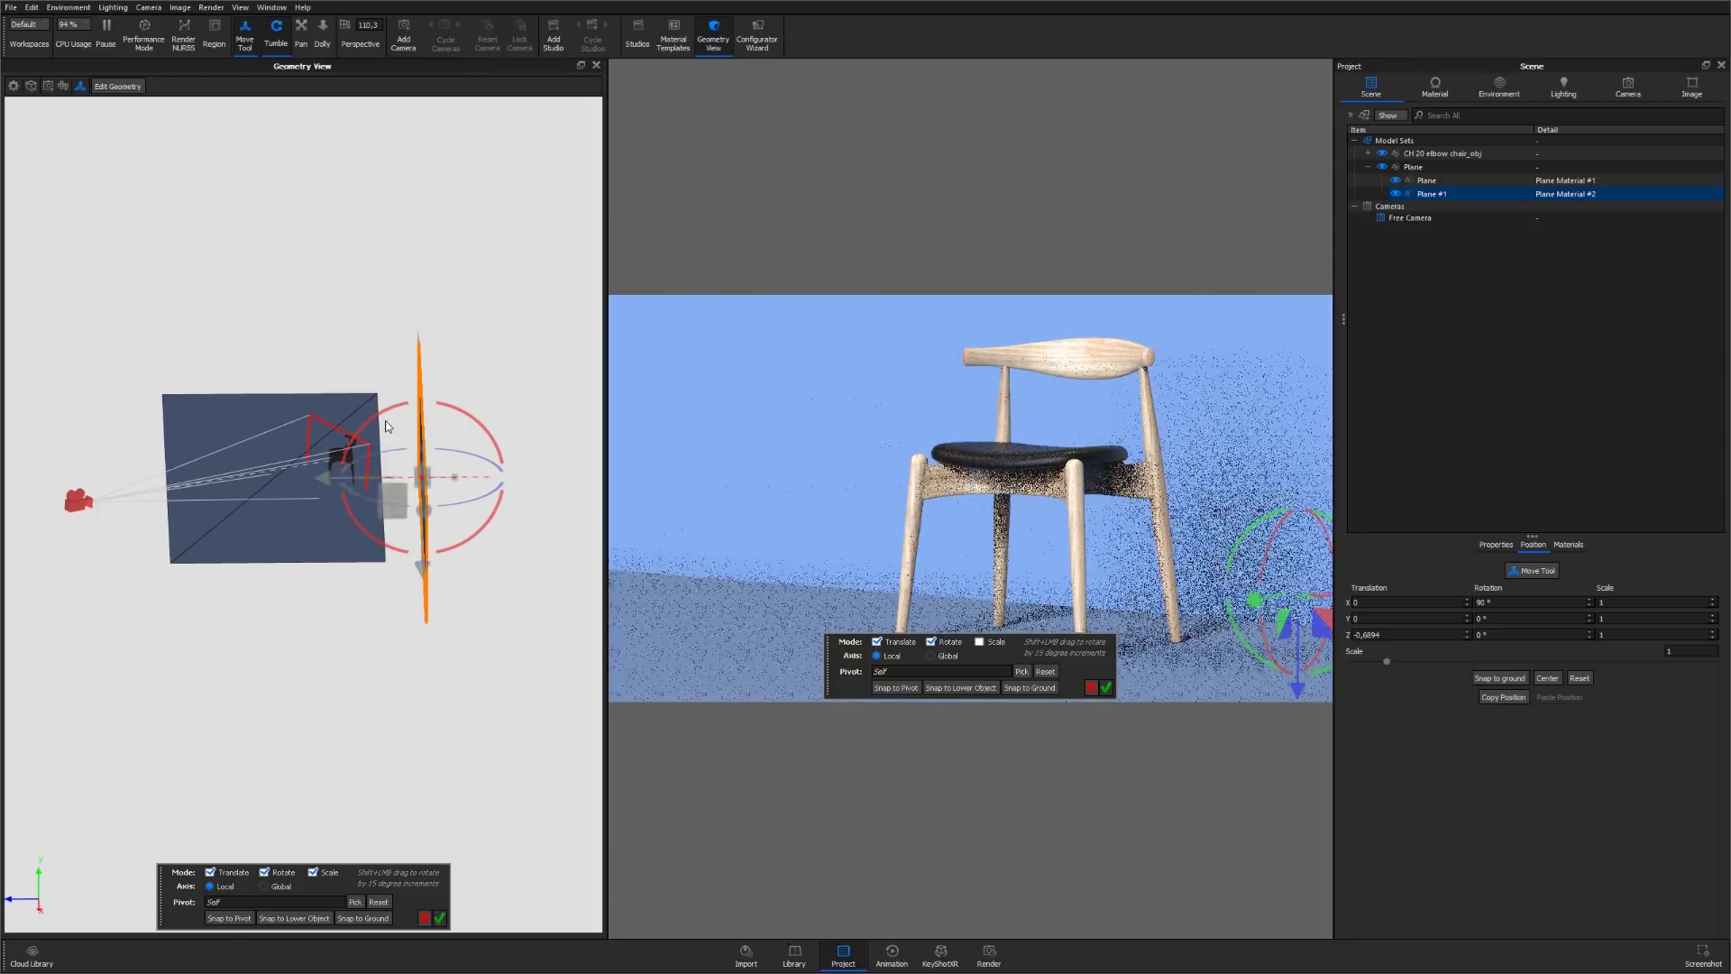
Raise the upright wall plane to Y about 0.2 and bring it closer to the chair at Z about -0.56.
{"action": "left_click_drag", "start_coordinate": [368, 703], "coordinate": [362, 629]}
{"action": "left_click_drag", "start_coordinate": [424, 578], "coordinate": [424, 552]}
{"action": "left_click_drag", "start_coordinate": [339, 586], "coordinate": [330, 564]}
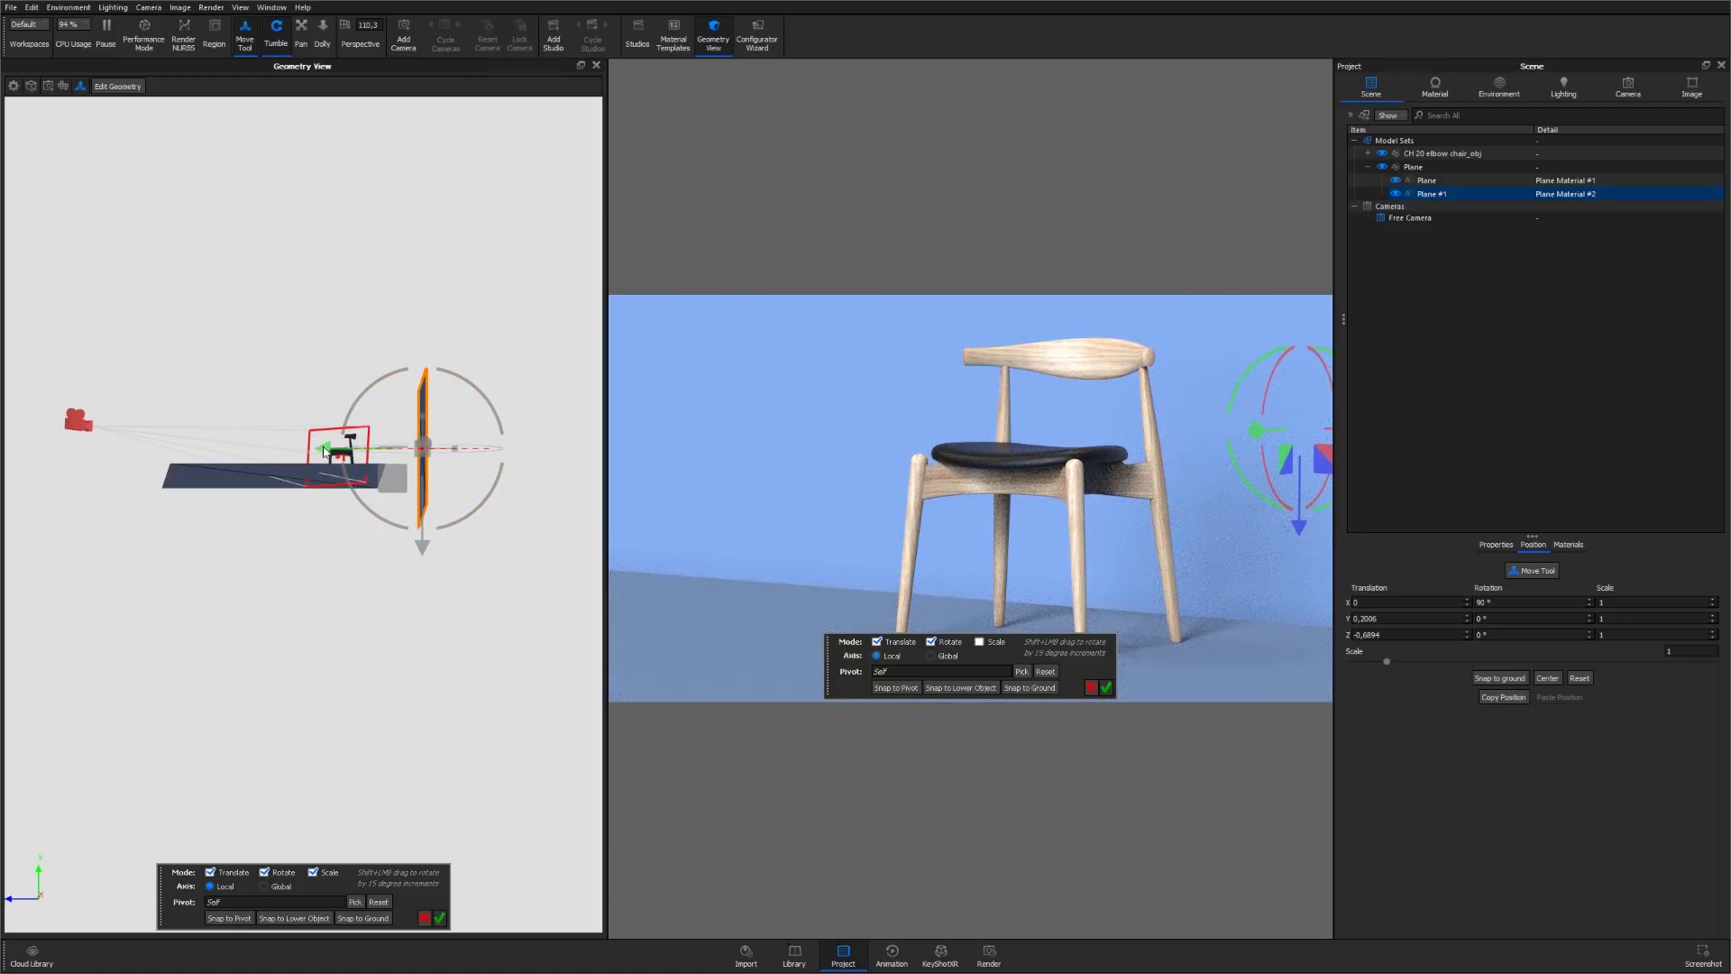
{"action": "left_click_drag", "start_coordinate": [322, 449], "coordinate": [297, 450]}
{"action": "mouse_move", "coordinate": [421, 657]}
{"action": "left_mouse_down"}
{"action": "mouse_move", "coordinate": [385, 644]}
{"action": "mouse_move", "coordinate": [398, 668]}
{"action": "left_mouse_up"}
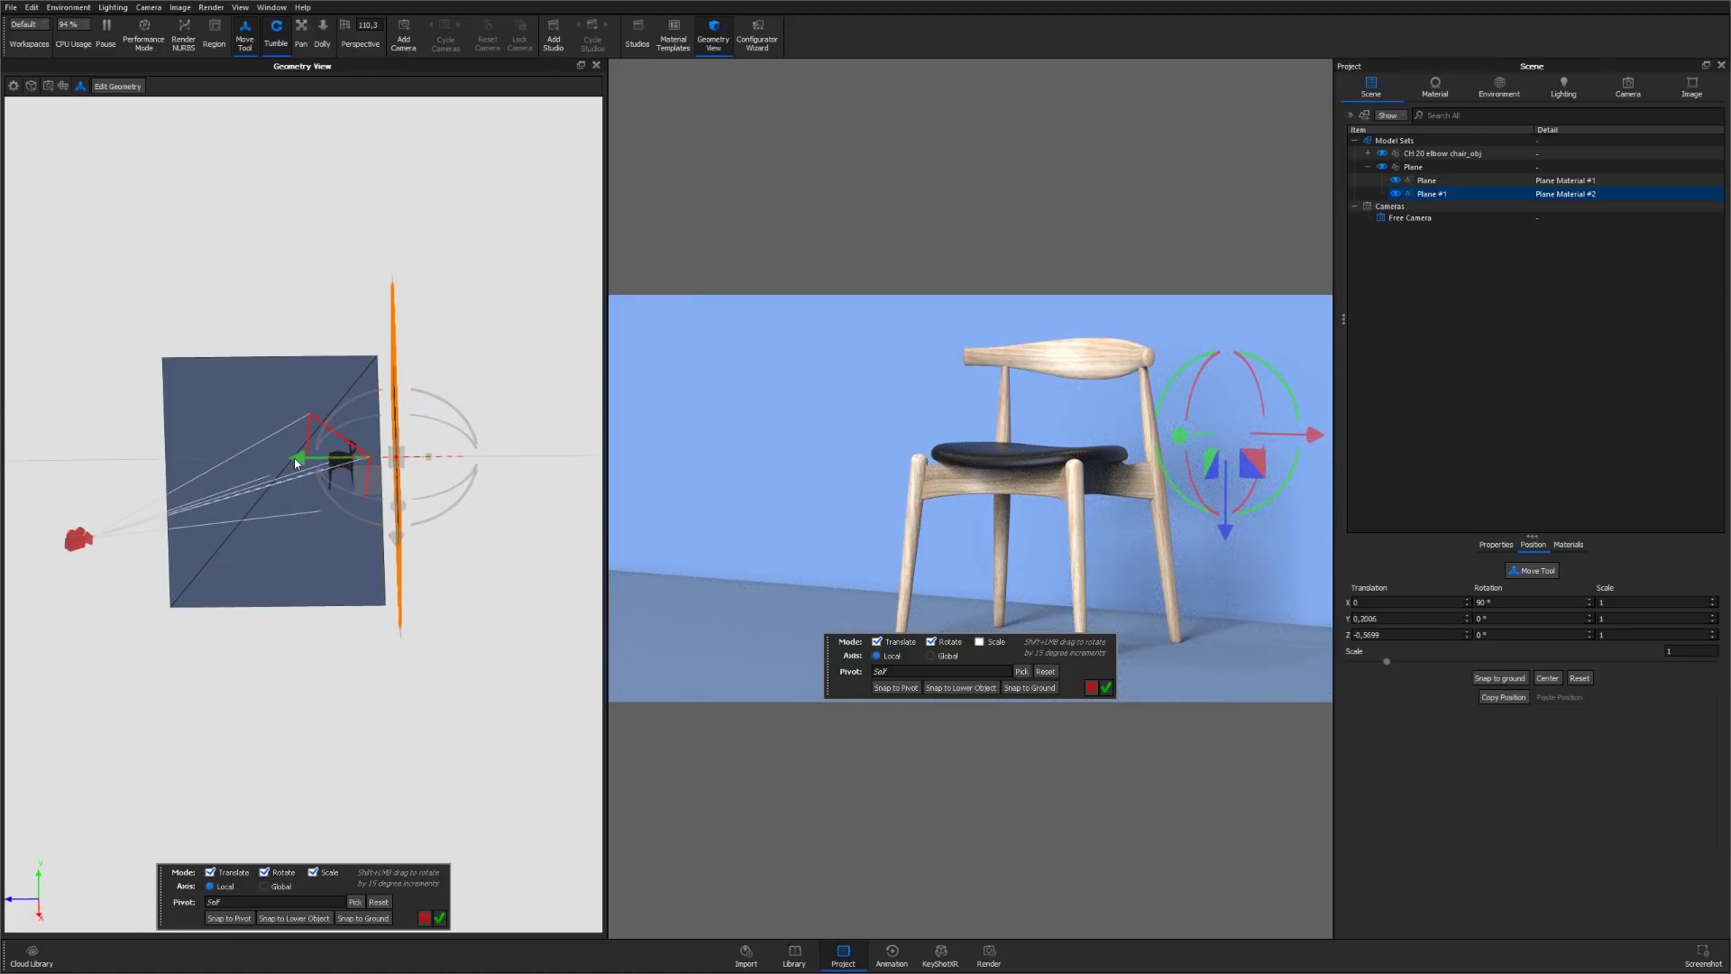
{"action": "left_click_drag", "start_coordinate": [302, 459], "coordinate": [300, 459]}
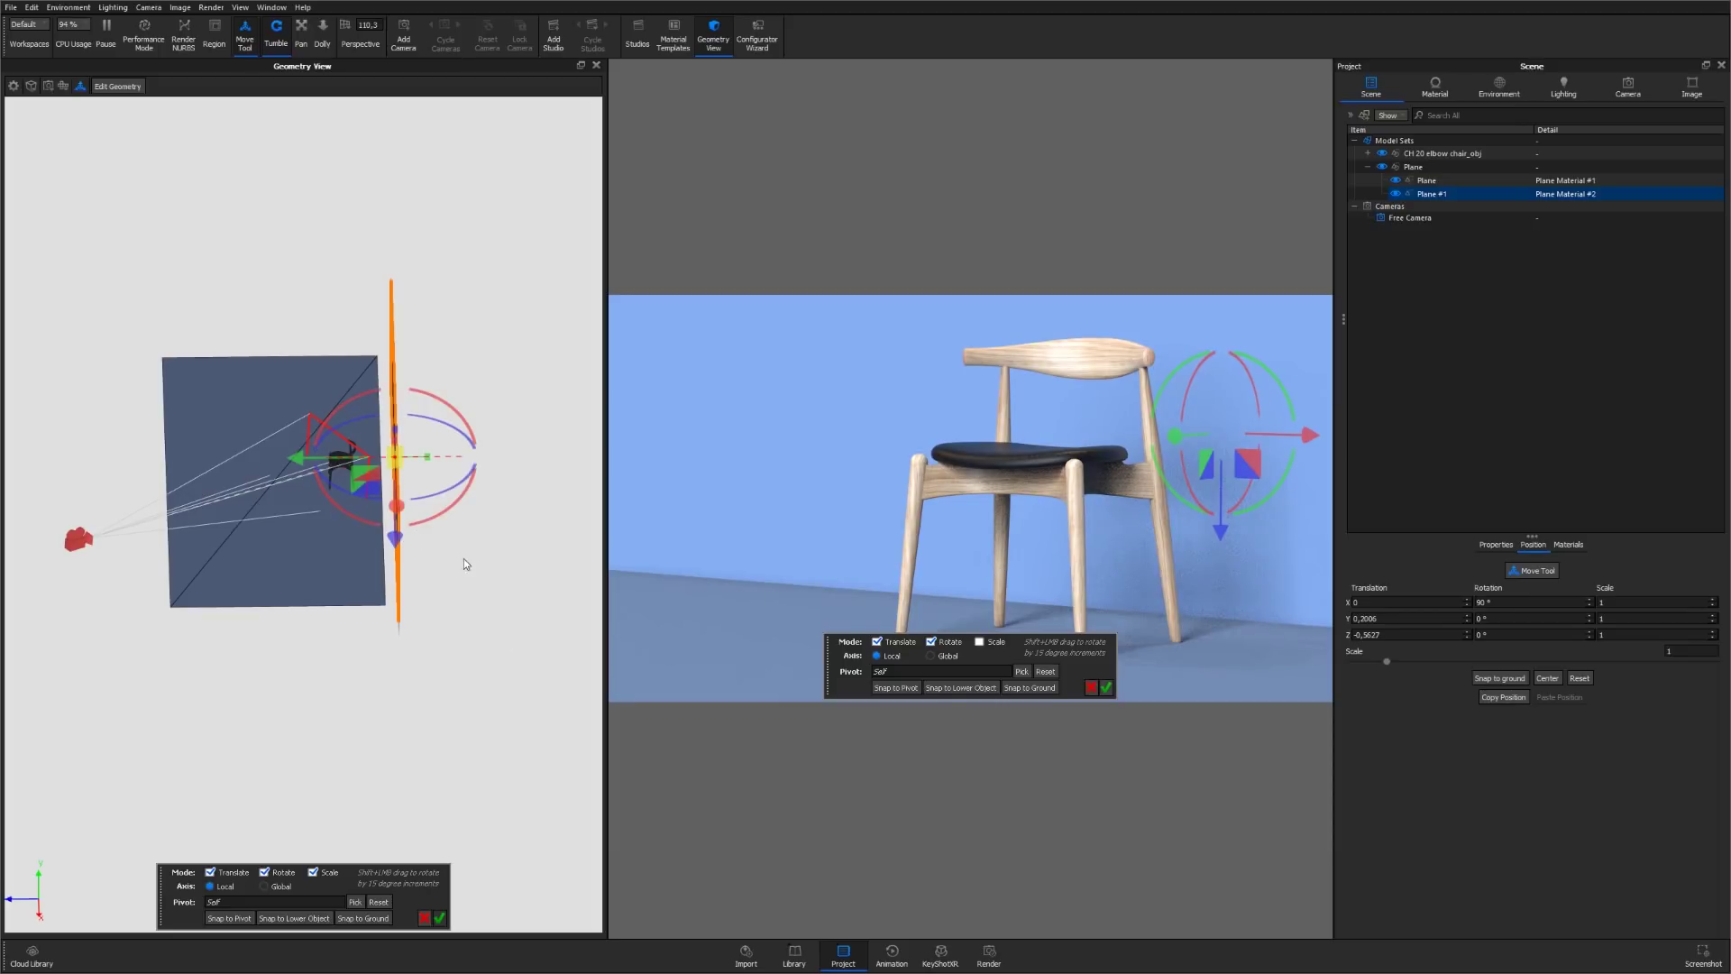
{"action": "left_click_drag", "start_coordinate": [411, 682], "coordinate": [474, 889]}
{"action": "left_click", "coordinate": [441, 922]}
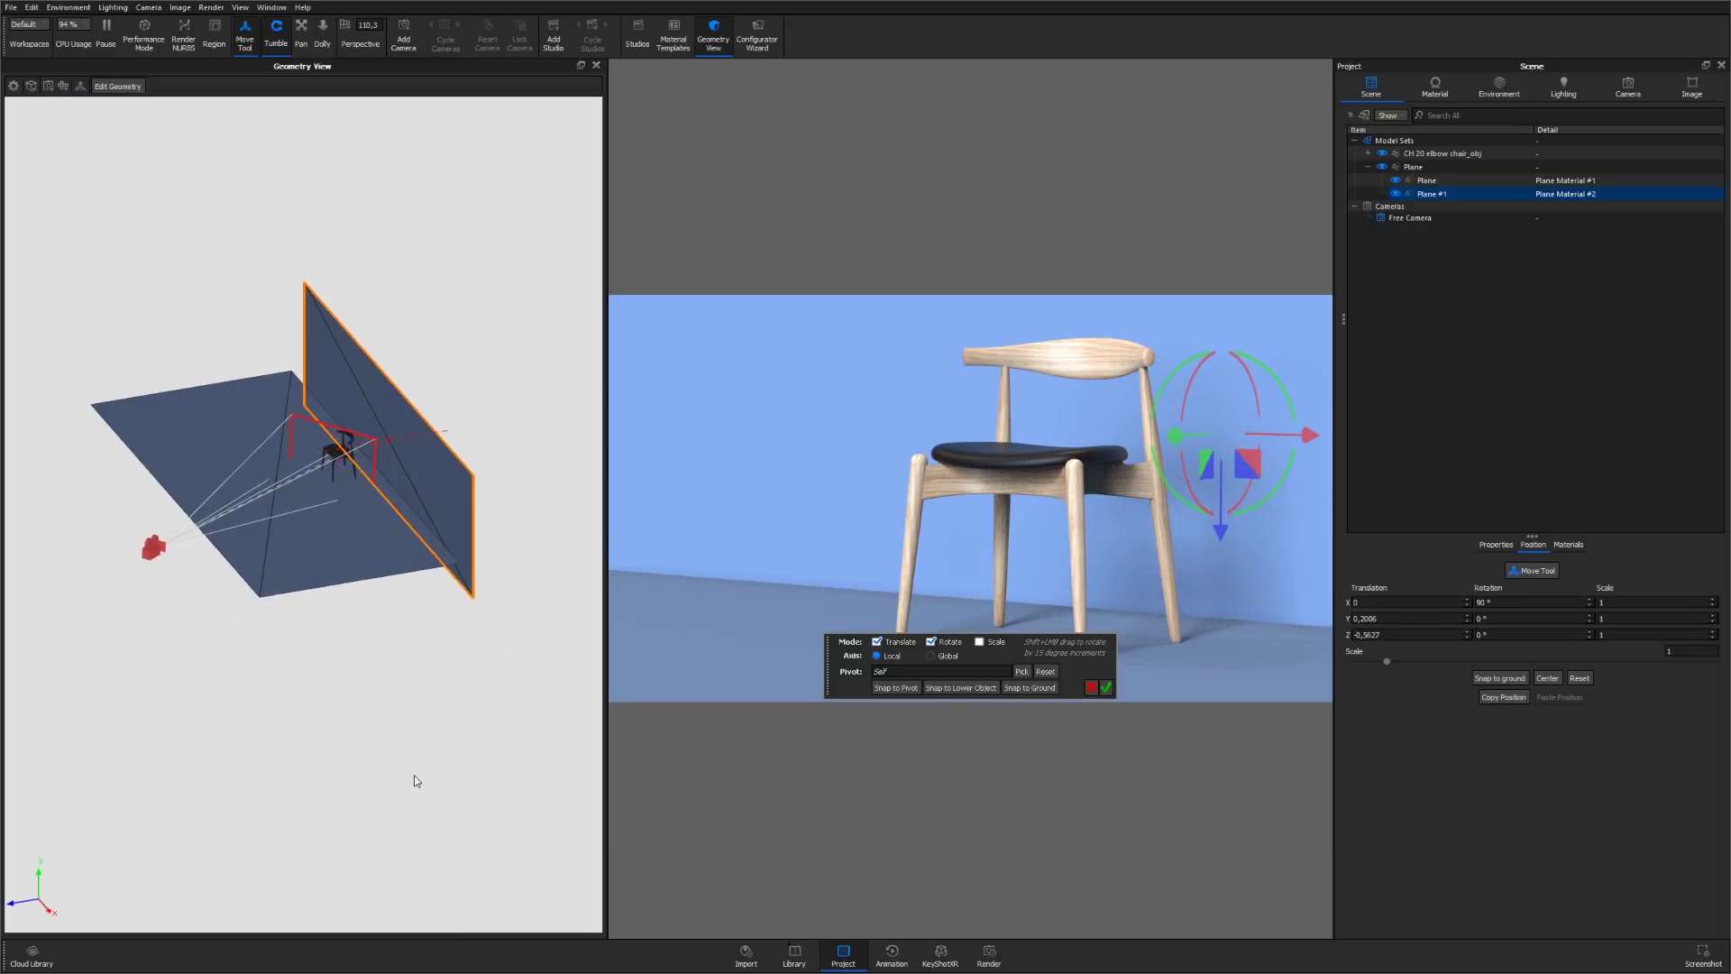
Duplicate the floor plane again, lower the copy to Y about -0.17 and shrink its depth into a narrow strip.
{"action": "left_click", "coordinate": [389, 676]}
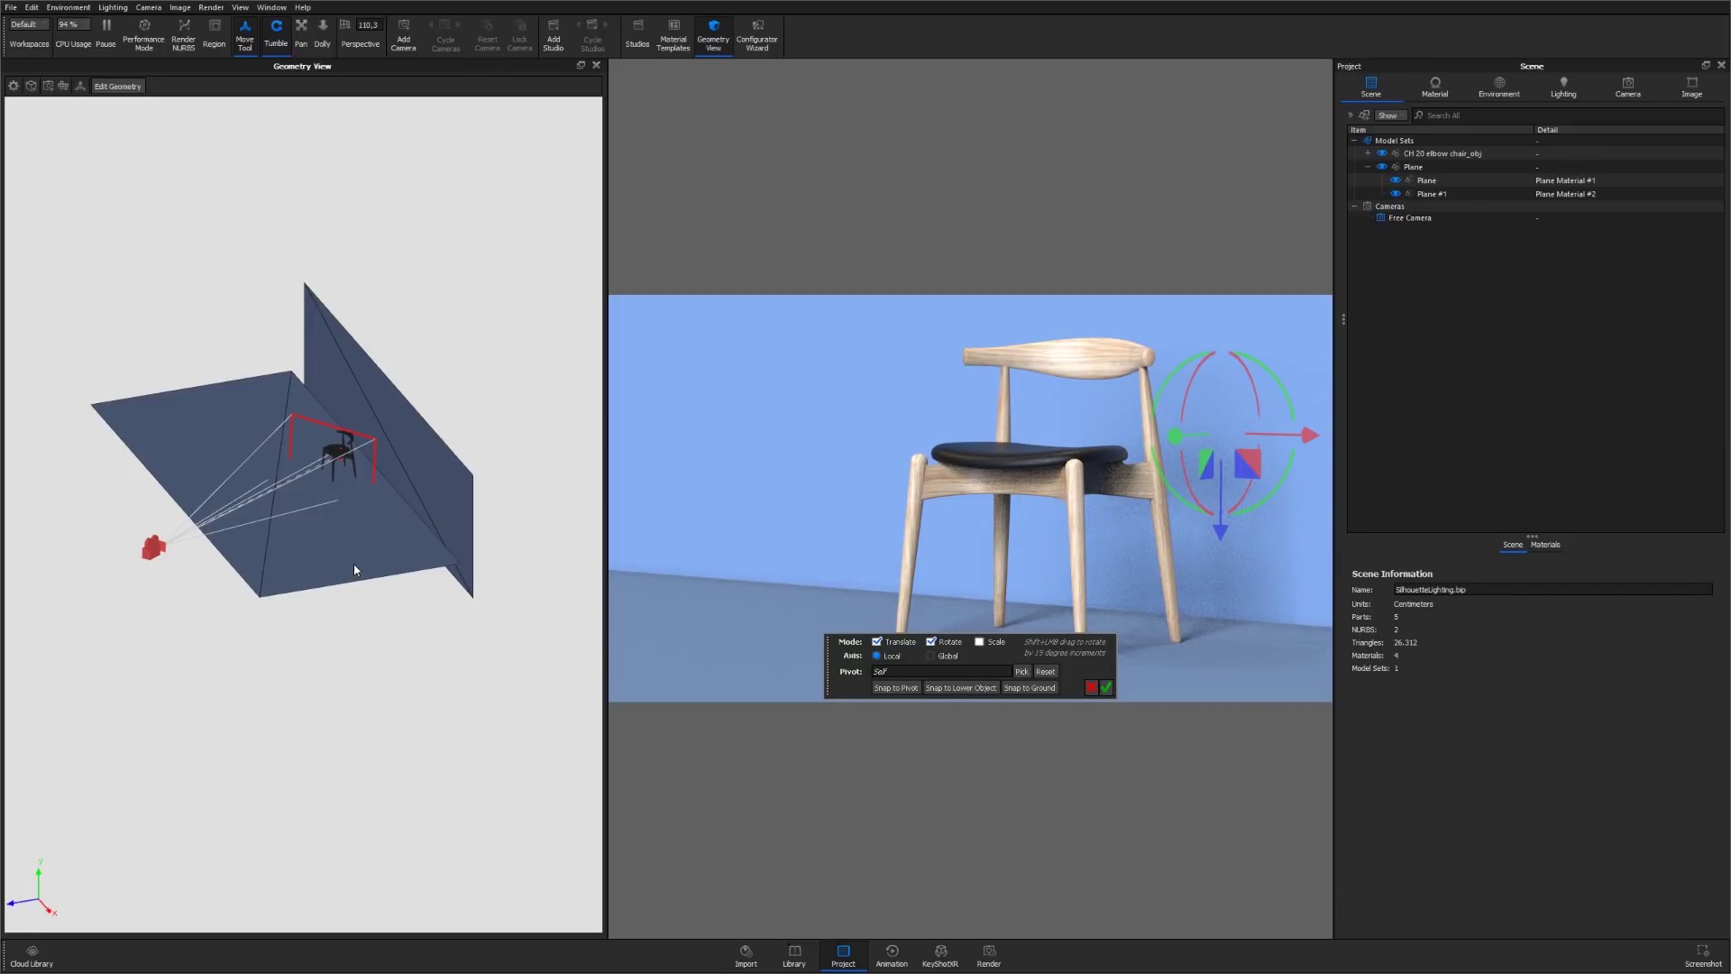
{"action": "right_click", "coordinate": [343, 549]}
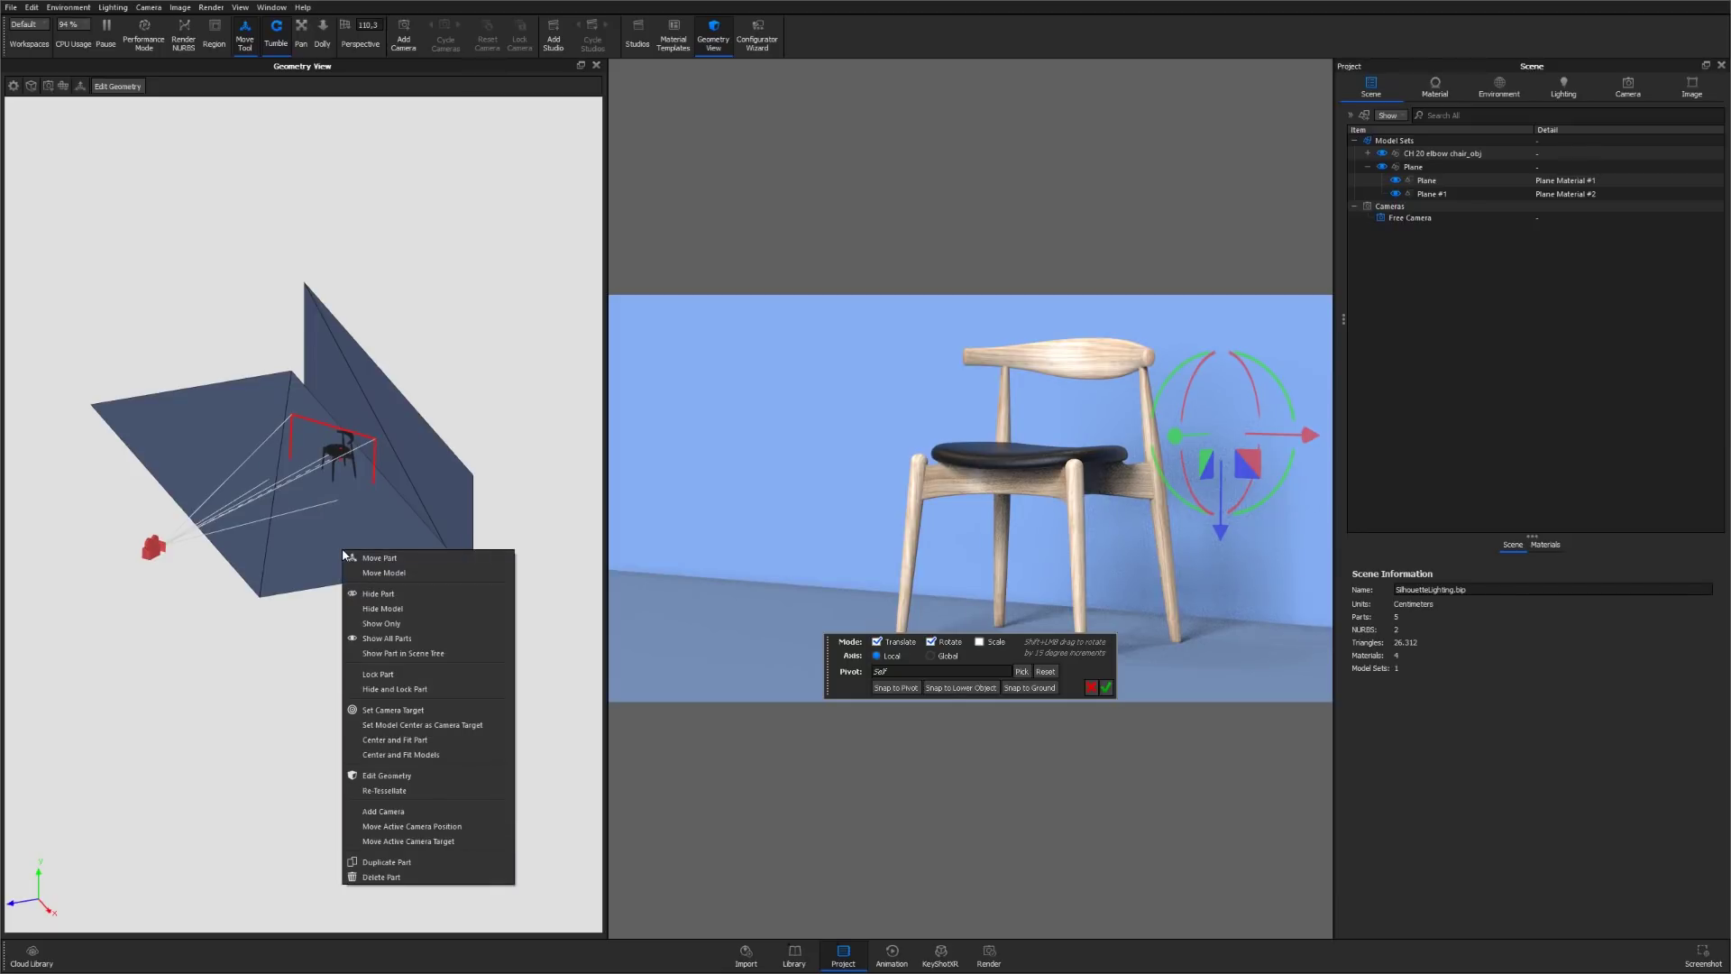
{"action": "left_click", "coordinate": [392, 862]}
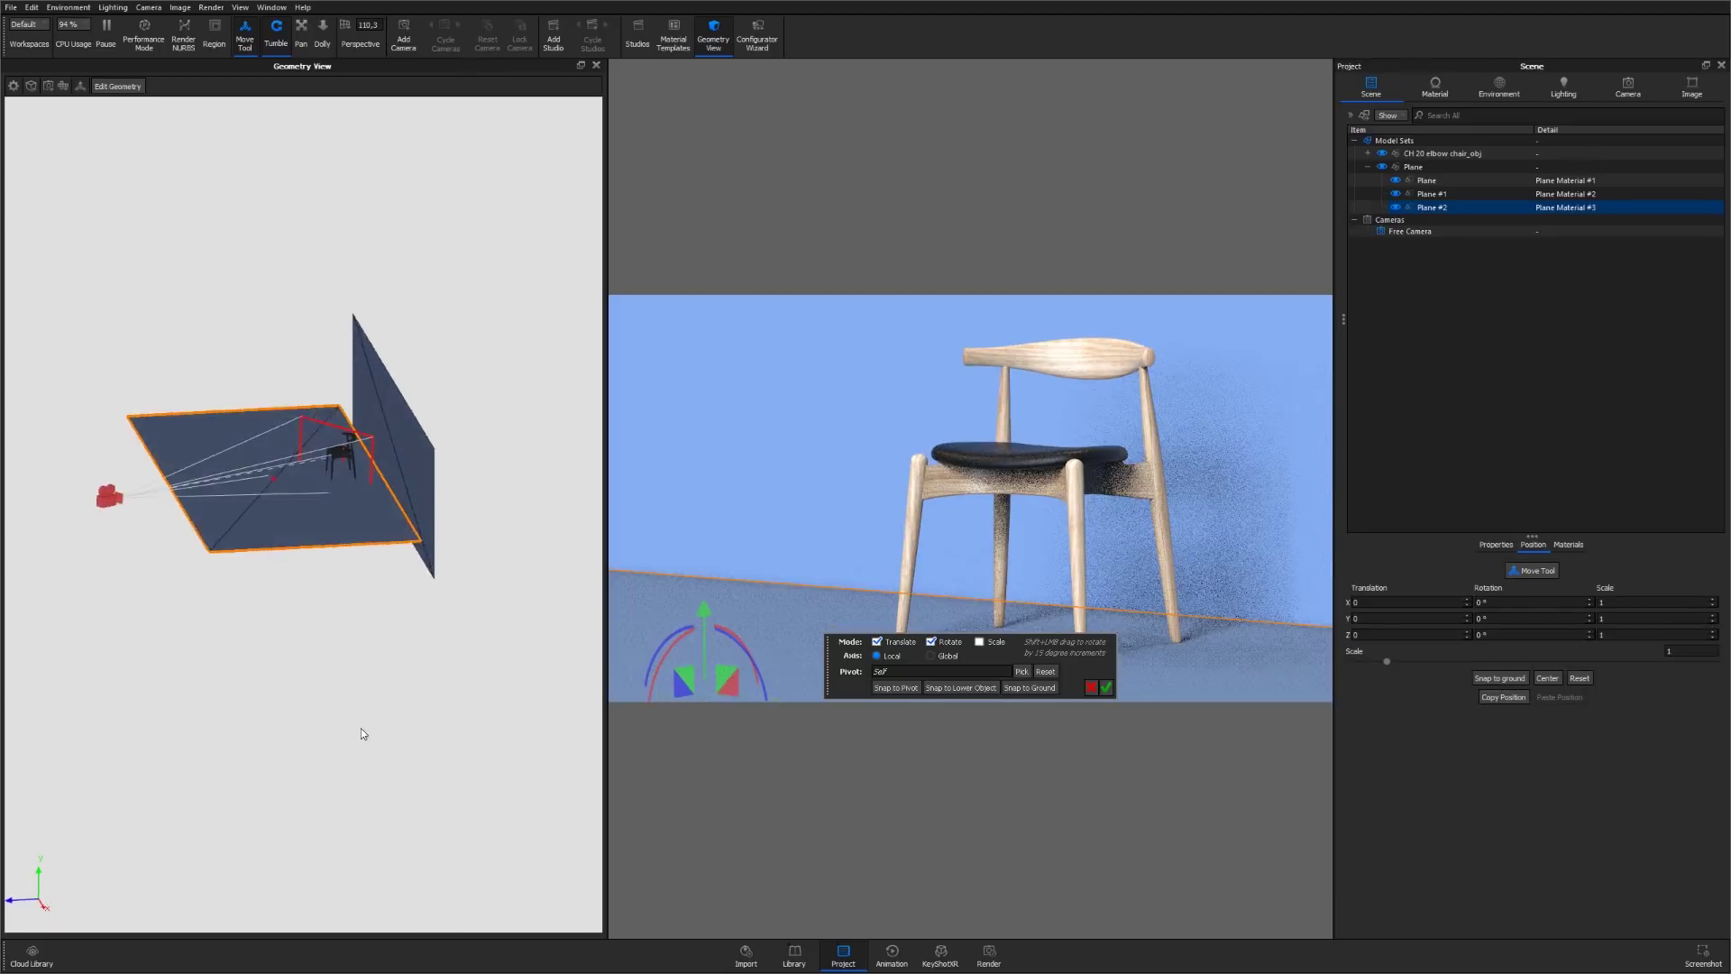
{"action": "right_click", "coordinate": [353, 652]}
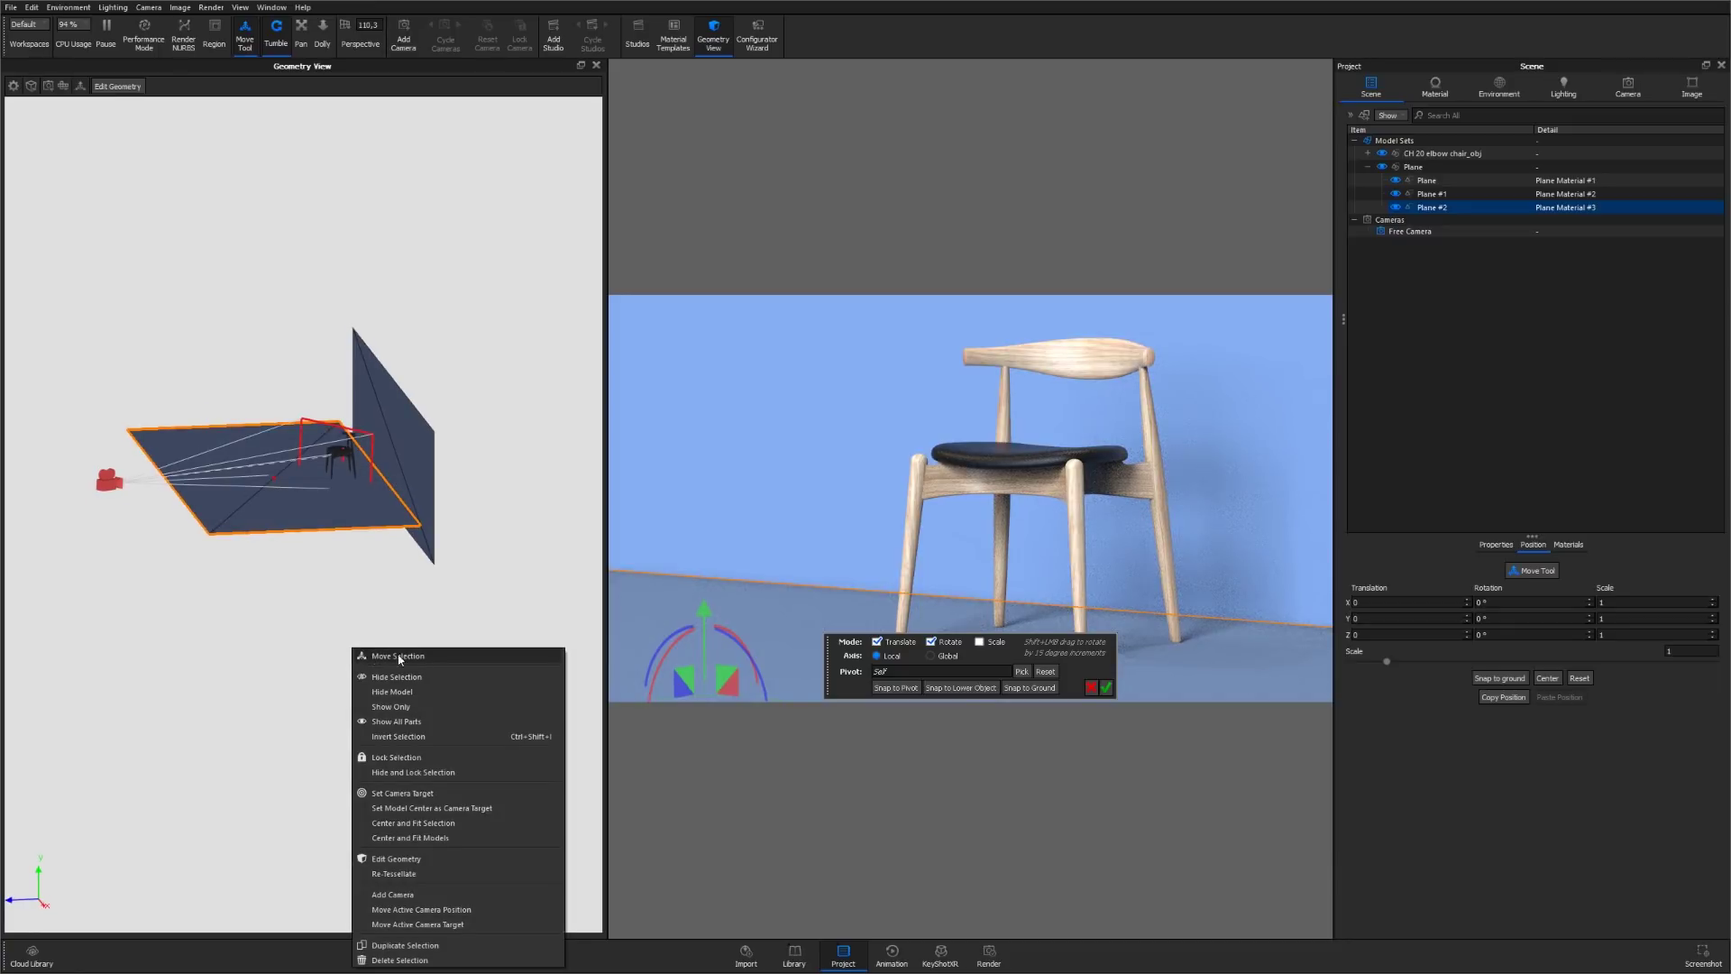
{"action": "left_click", "coordinate": [402, 657]}
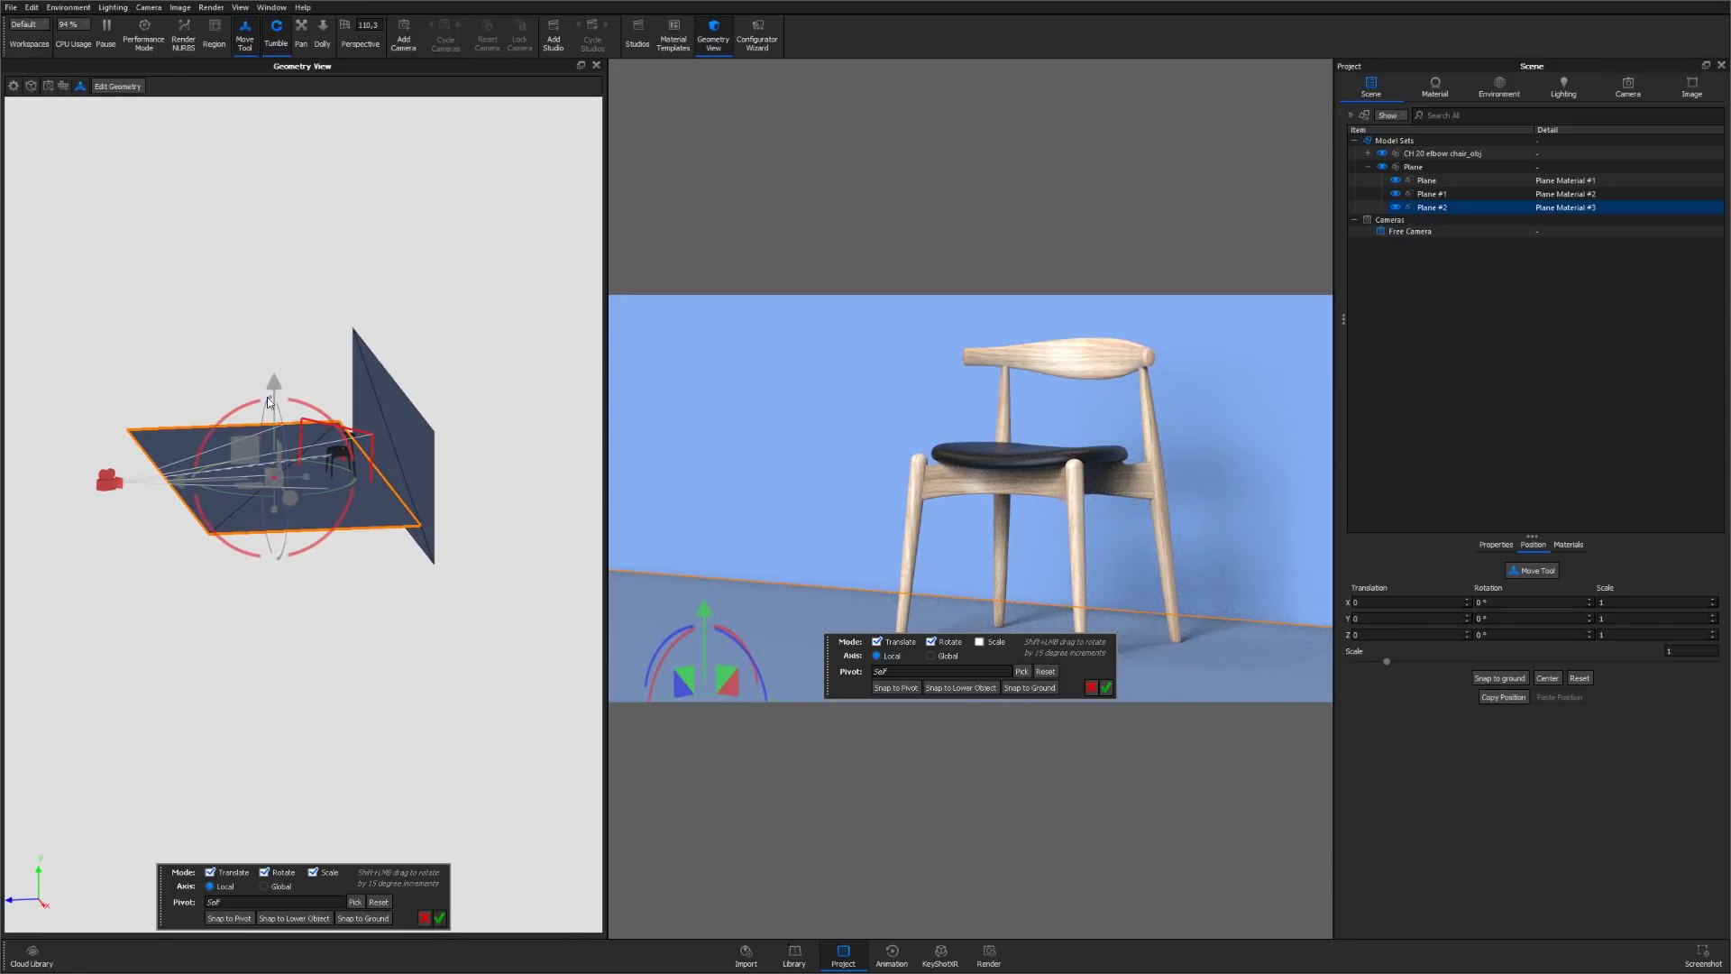
{"action": "left_click_drag", "start_coordinate": [273, 387], "coordinate": [274, 416]}
{"action": "left_click_drag", "start_coordinate": [395, 669], "coordinate": [337, 588]}
{"action": "left_click_drag", "start_coordinate": [183, 509], "coordinate": [346, 517]}
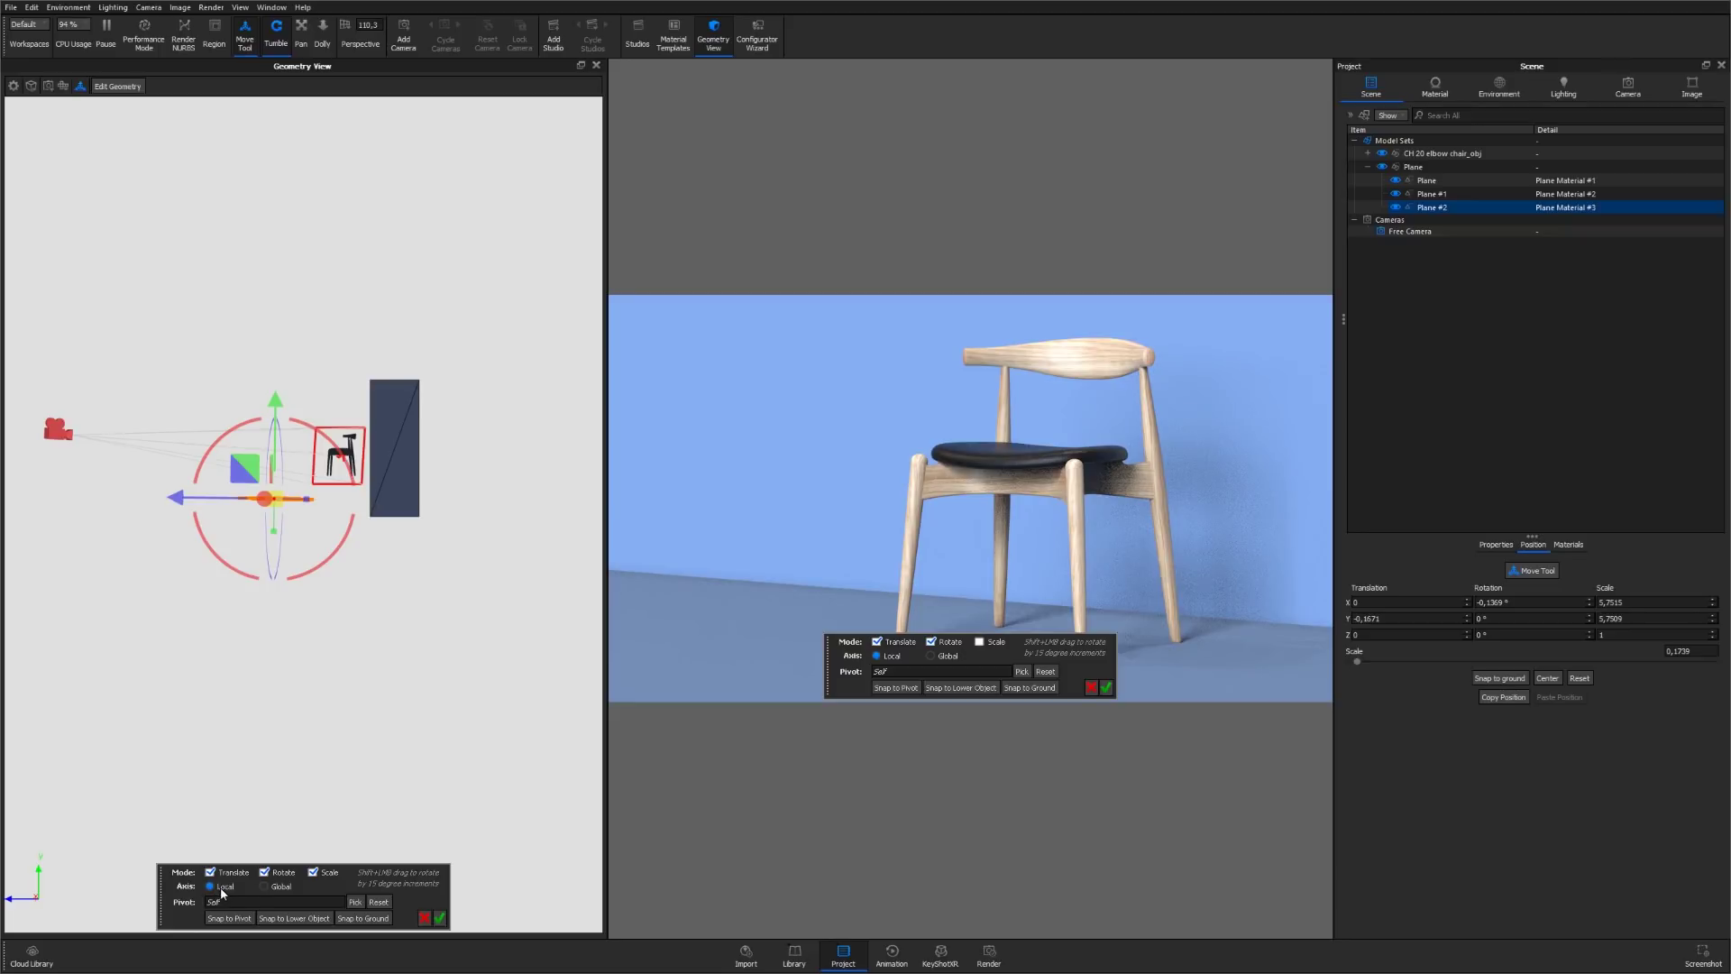
Using the Global axis, move the strip to Z about -0.47 and tilt it to bridge the gap below floor and wall.
{"action": "left_click", "coordinate": [276, 886]}
{"action": "left_click_drag", "start_coordinate": [340, 541], "coordinate": [261, 501]}
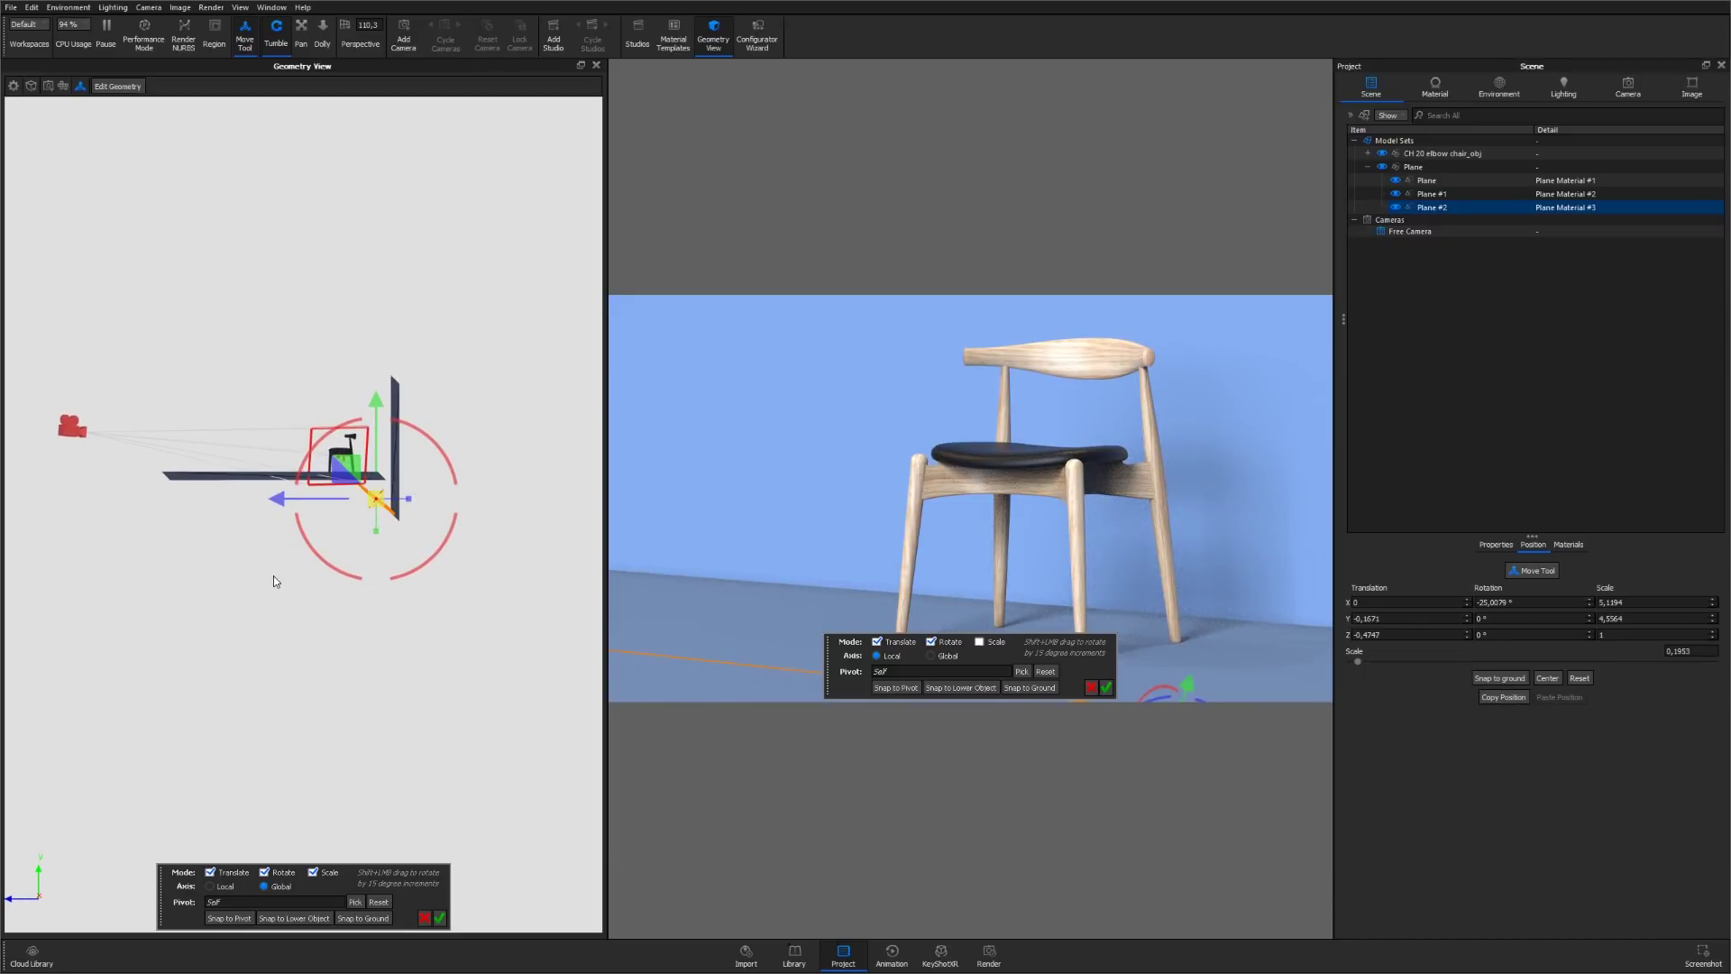
{"action": "left_click_drag", "start_coordinate": [274, 576], "coordinate": [415, 828]}
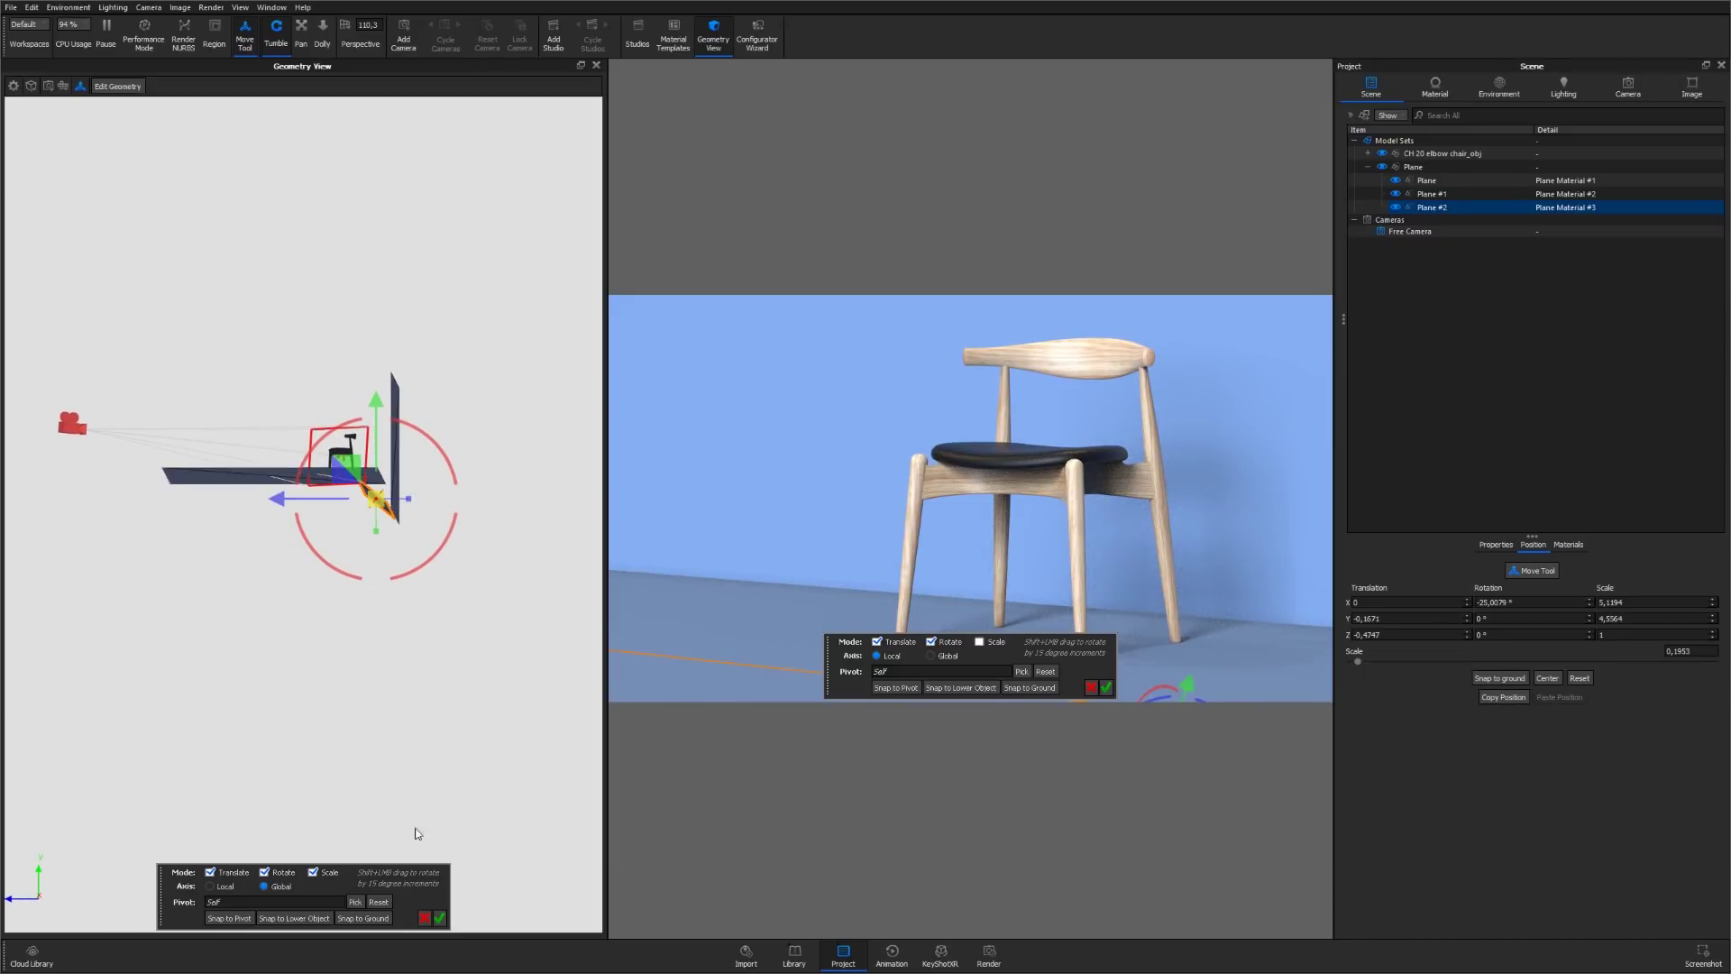
{"action": "left_click", "coordinate": [439, 918]}
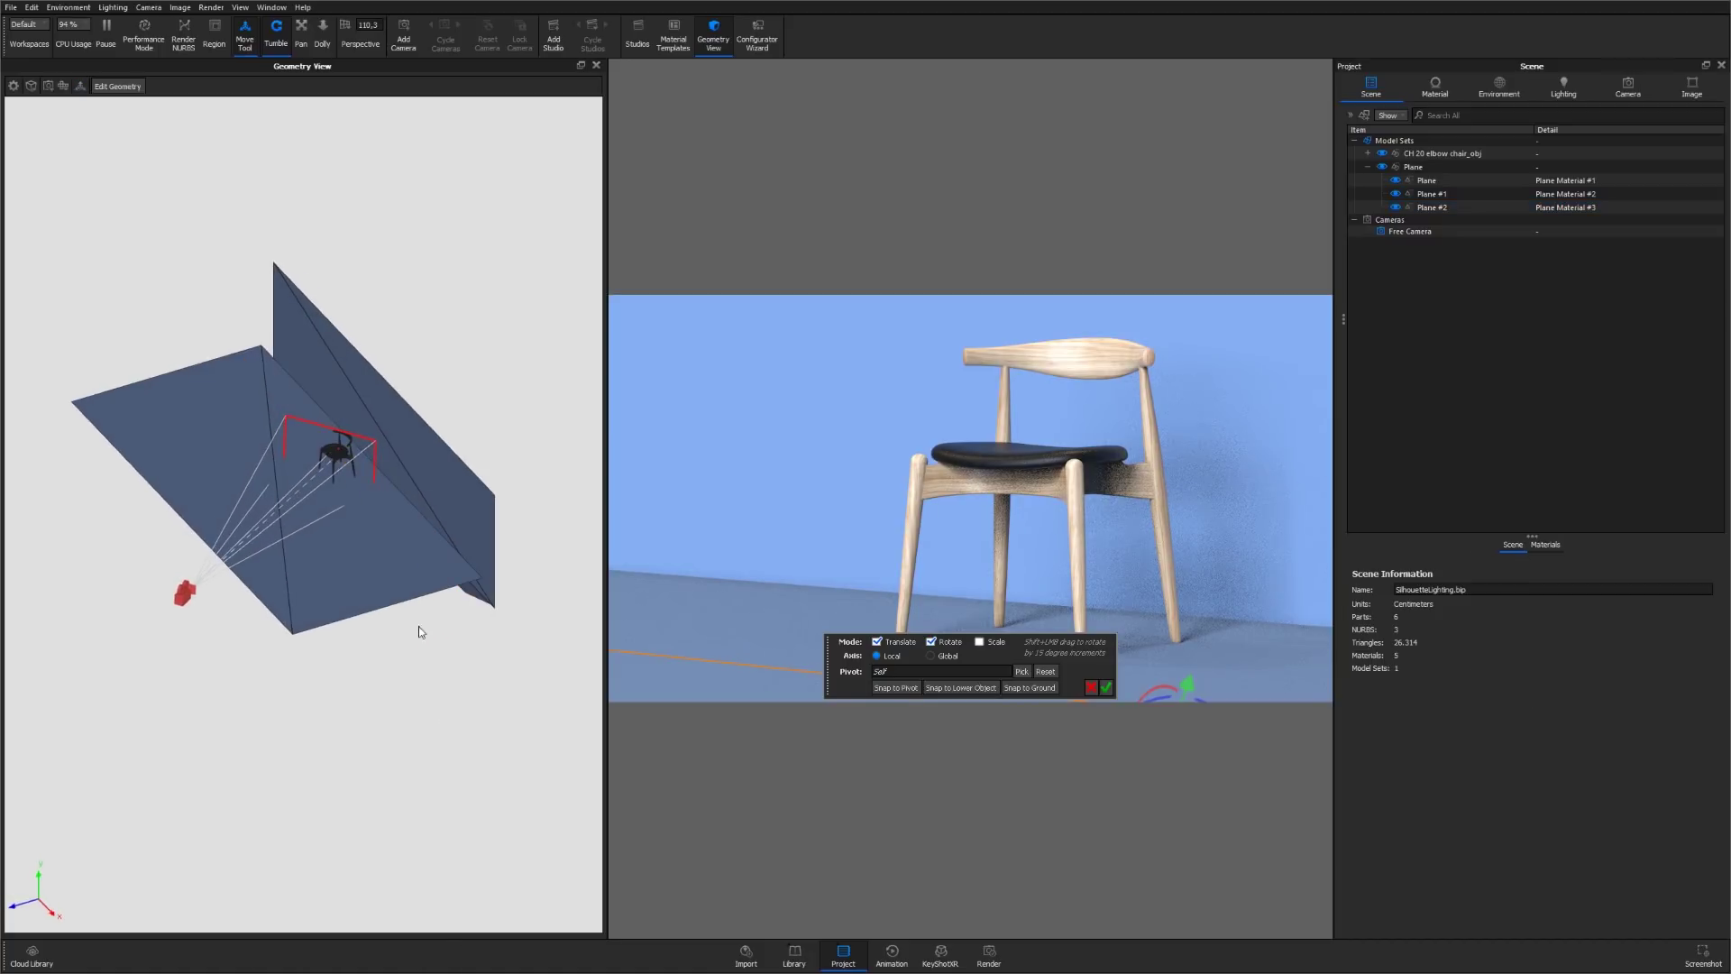
{"action": "left_click", "coordinate": [1107, 687]}
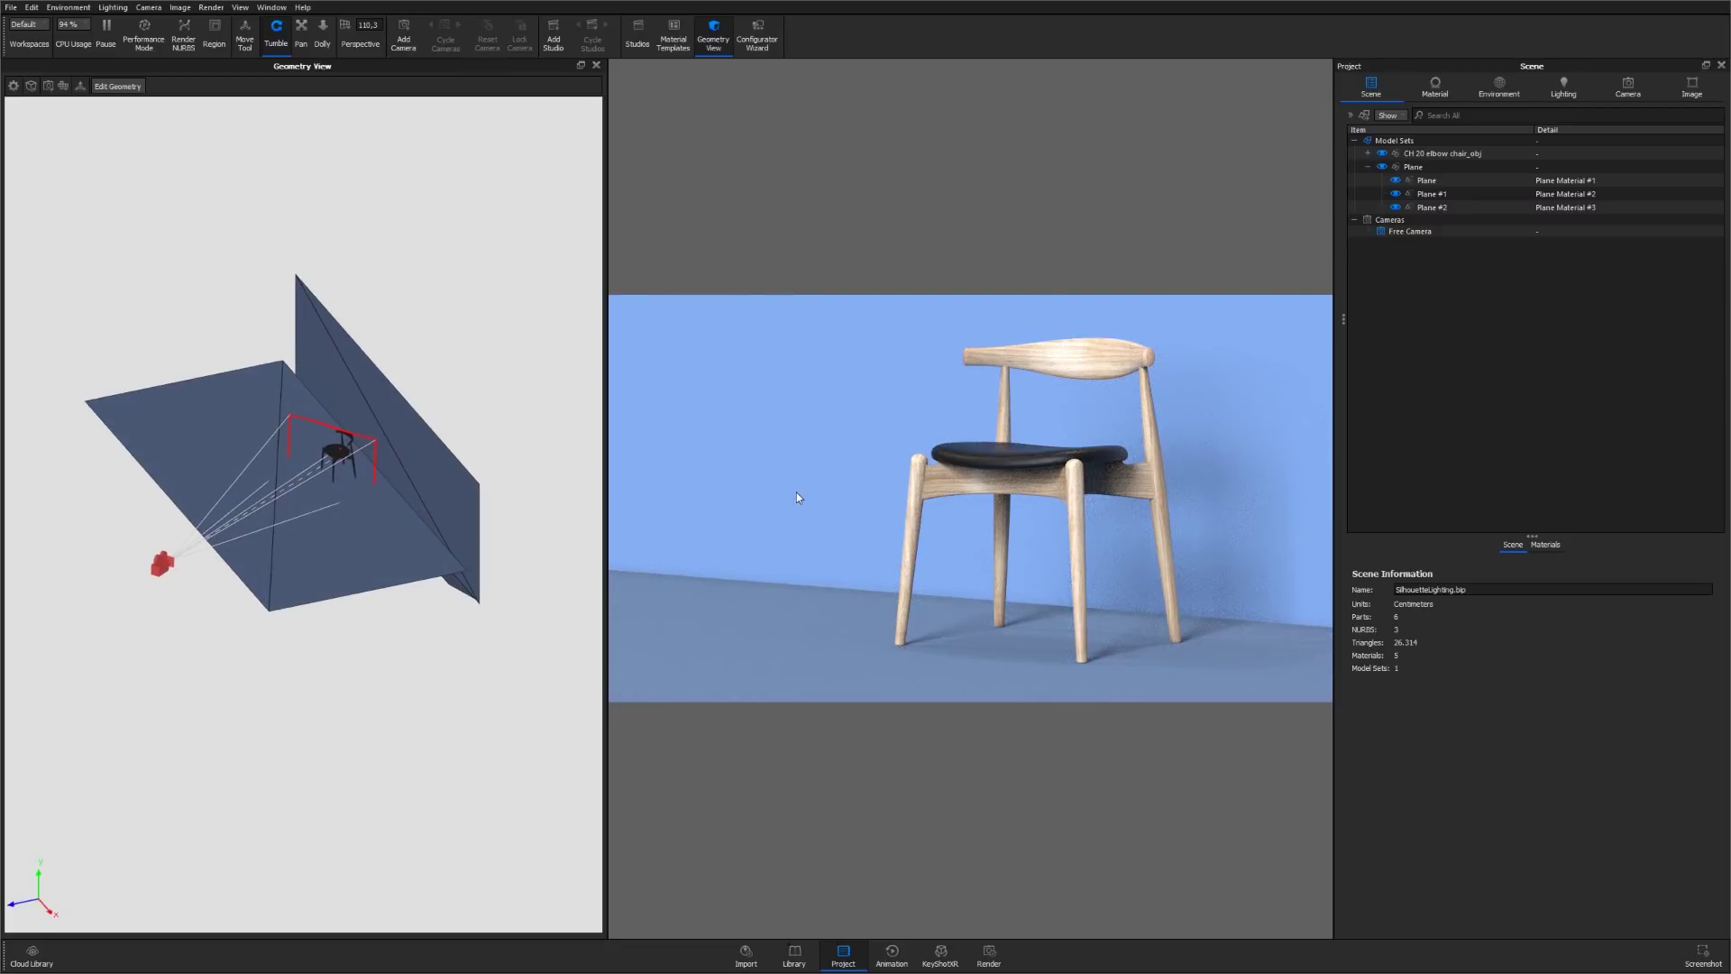
Change the floor plane's material type to Plastic and set its diffuse colour to a neutral light grey with 78% value.
{"action": "double_click", "coordinate": [755, 638]}
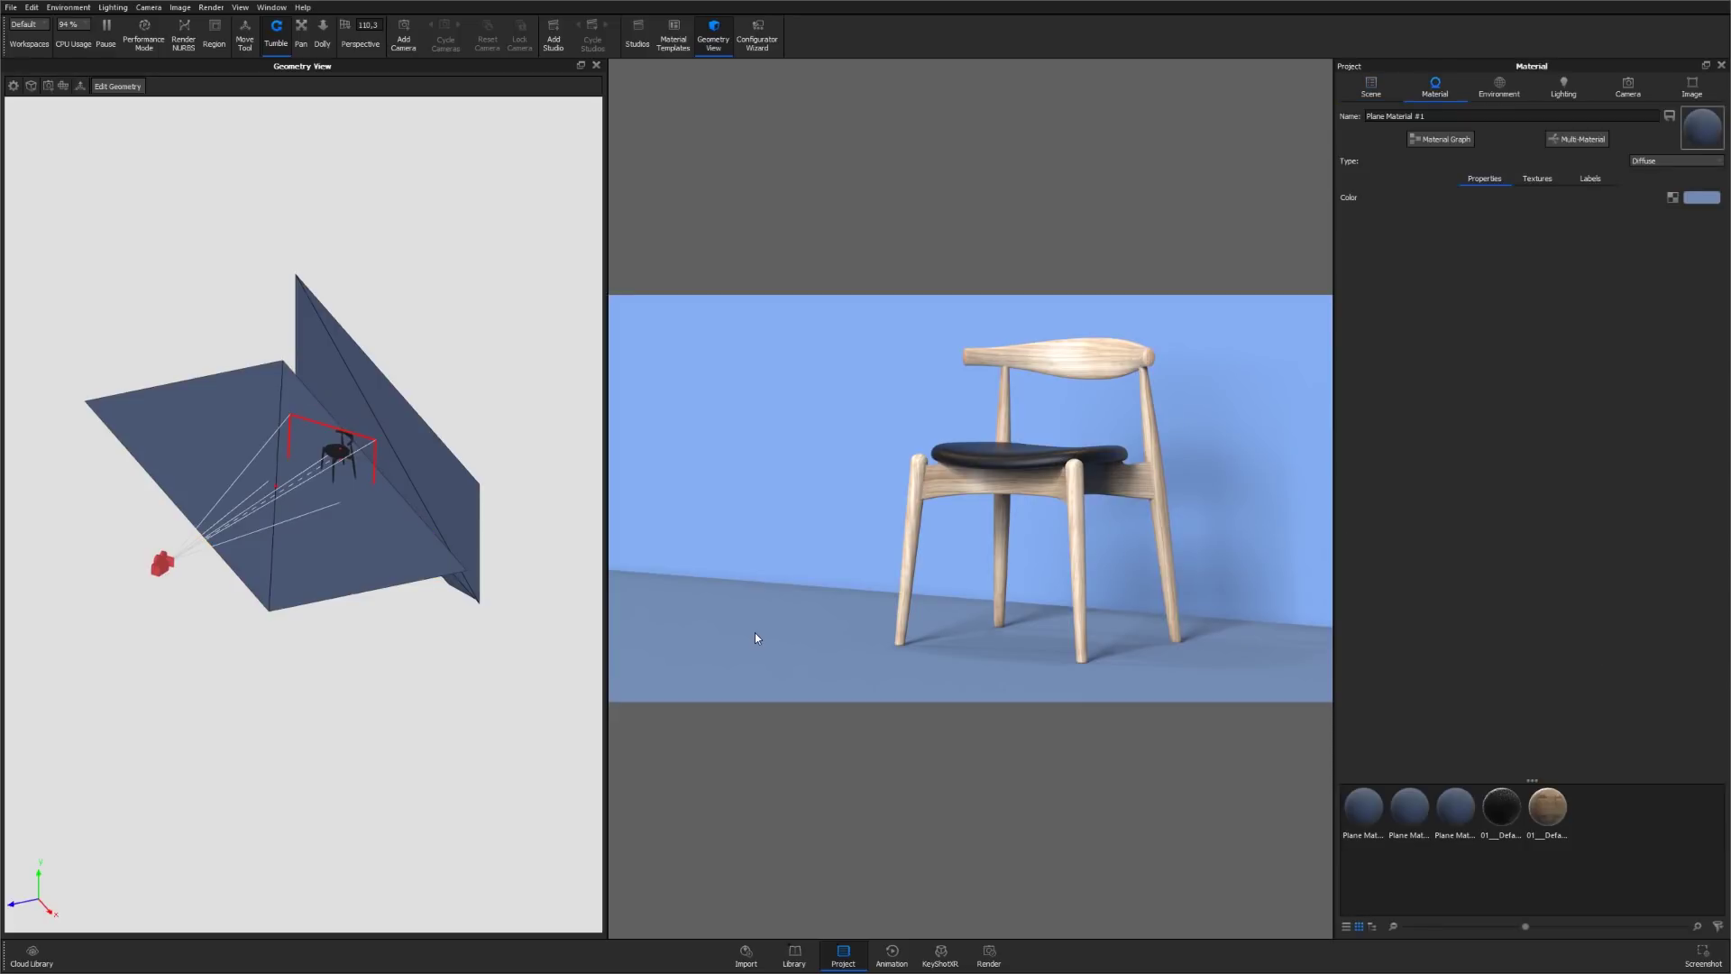
{"action": "left_click", "coordinate": [1644, 162]}
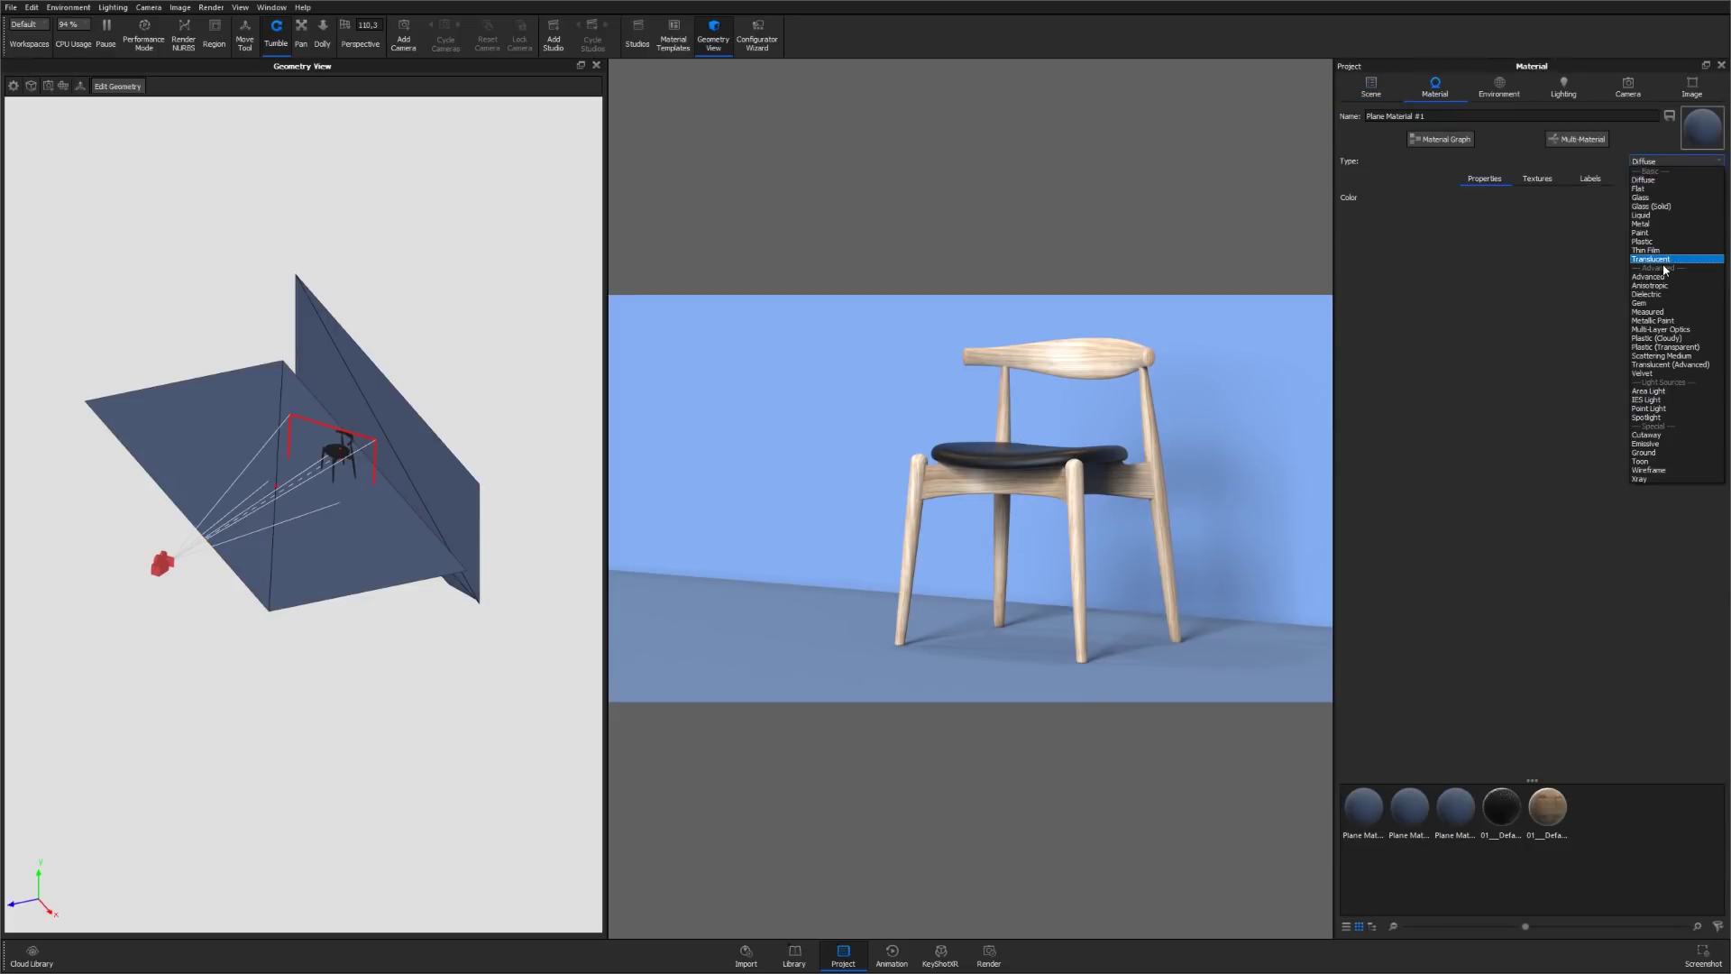
{"action": "left_click", "coordinate": [1642, 241]}
{"action": "left_click", "coordinate": [1703, 200]}
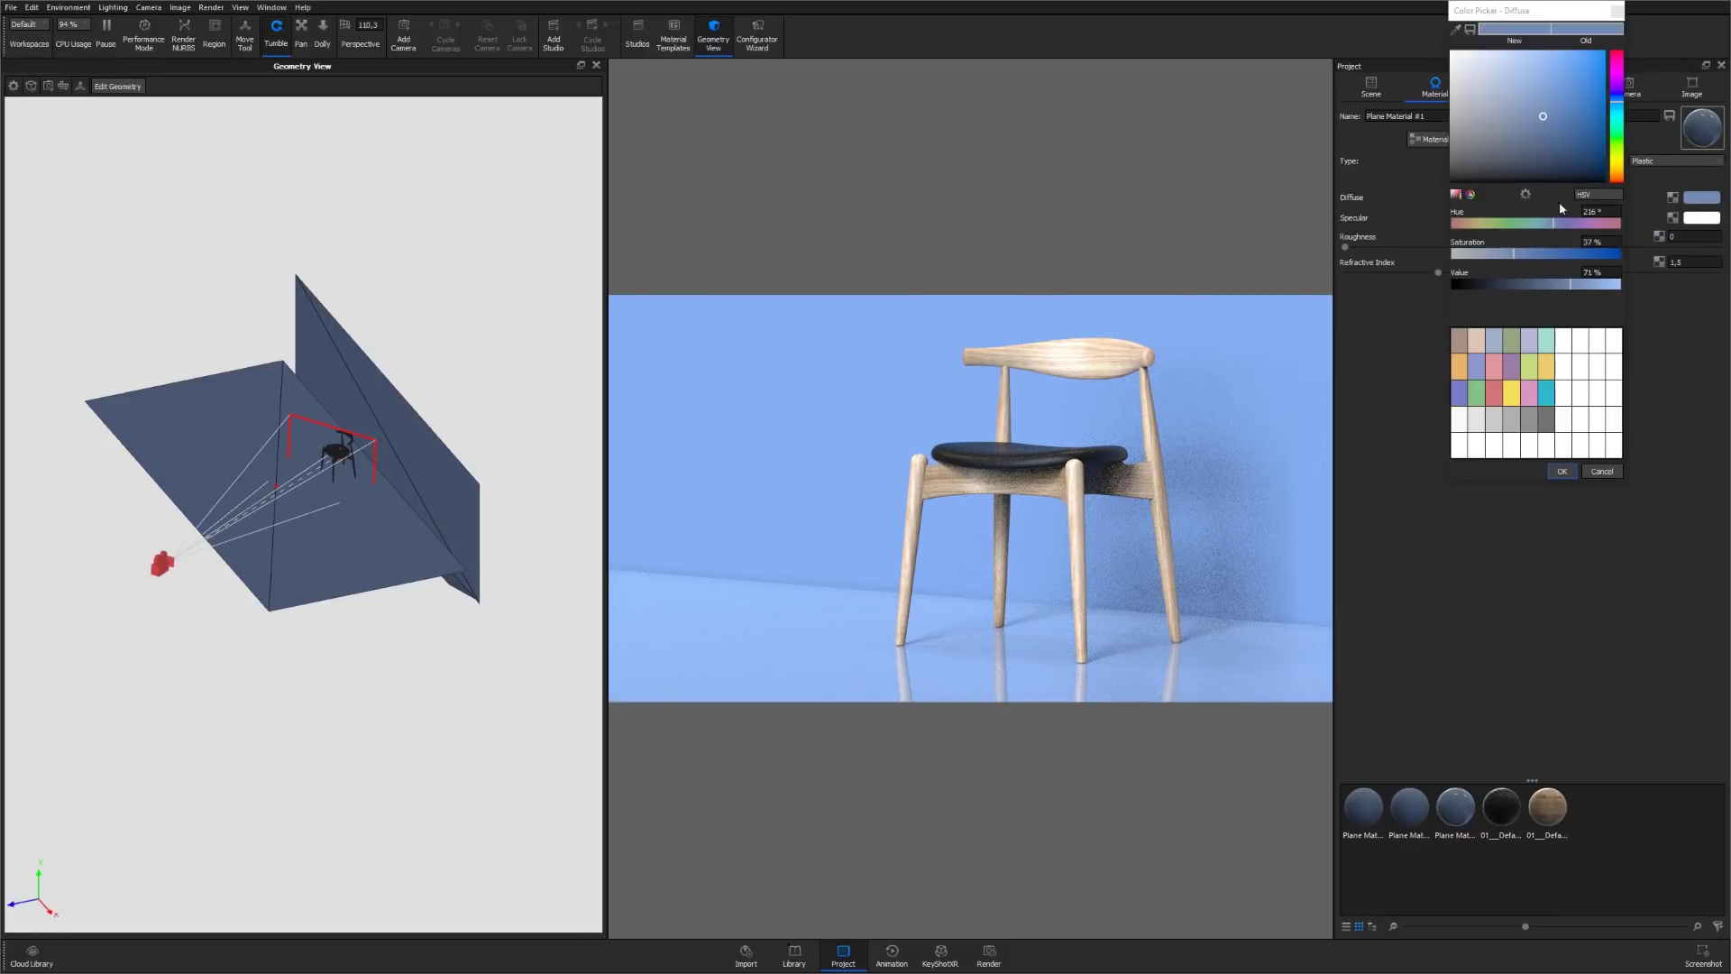
{"action": "left_click_drag", "start_coordinate": [1477, 92], "coordinate": [1443, 103]}
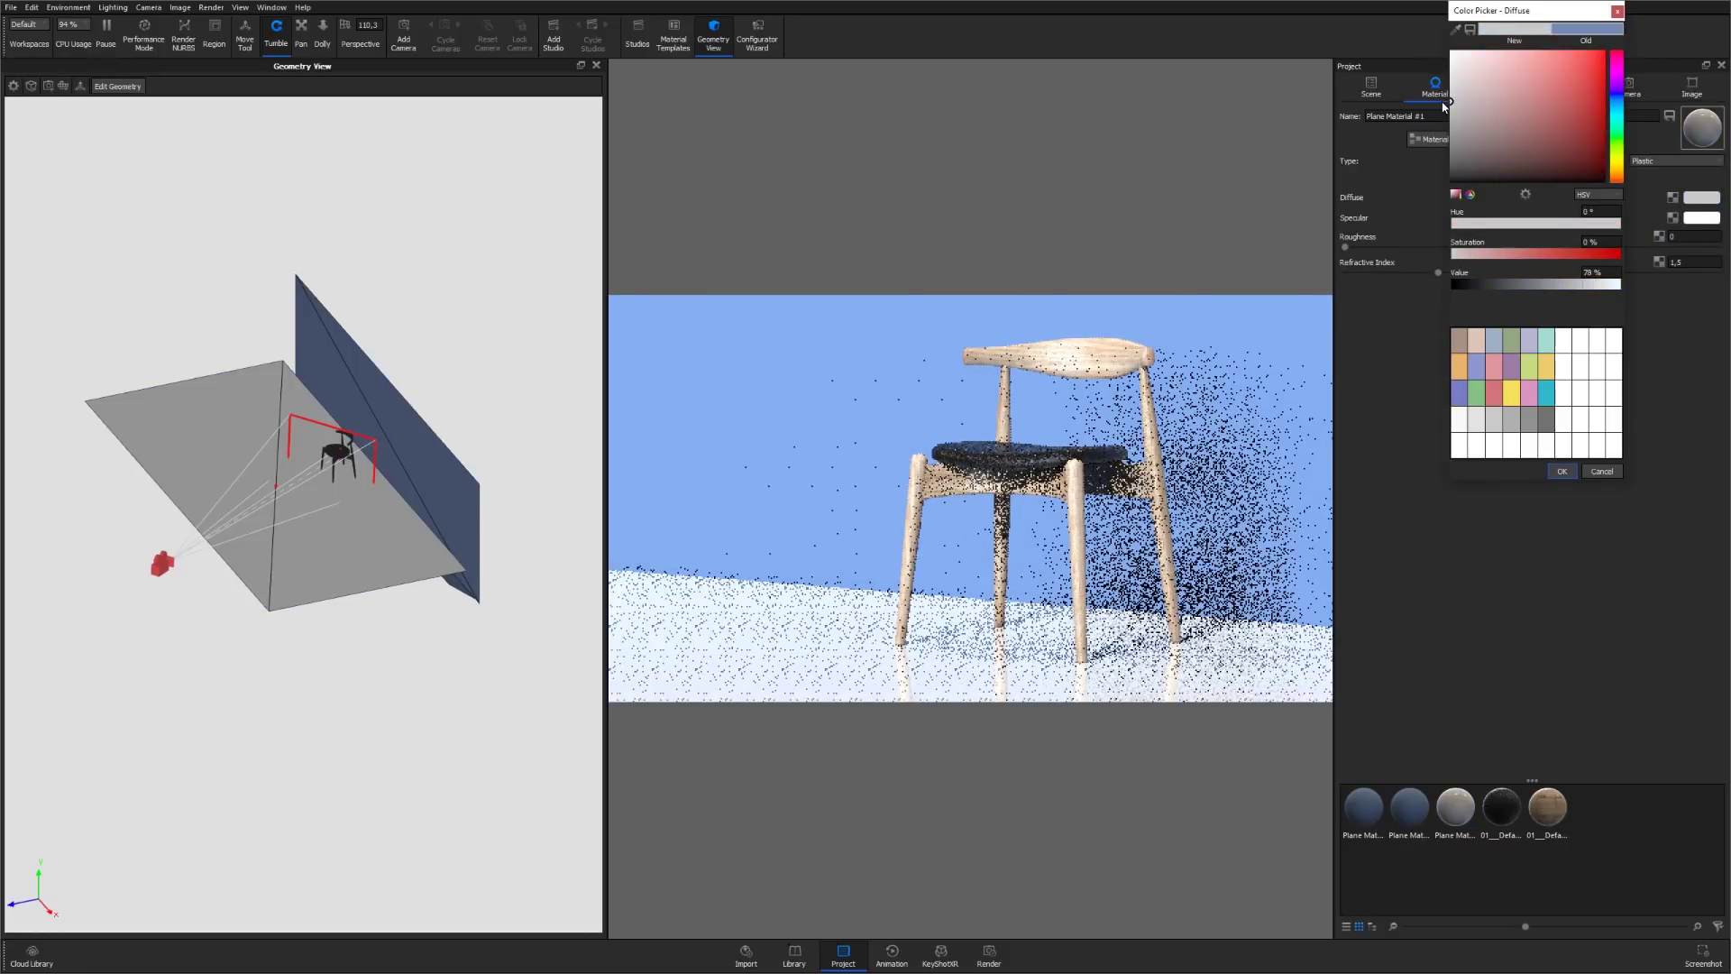
{"action": "left_click", "coordinate": [1563, 471]}
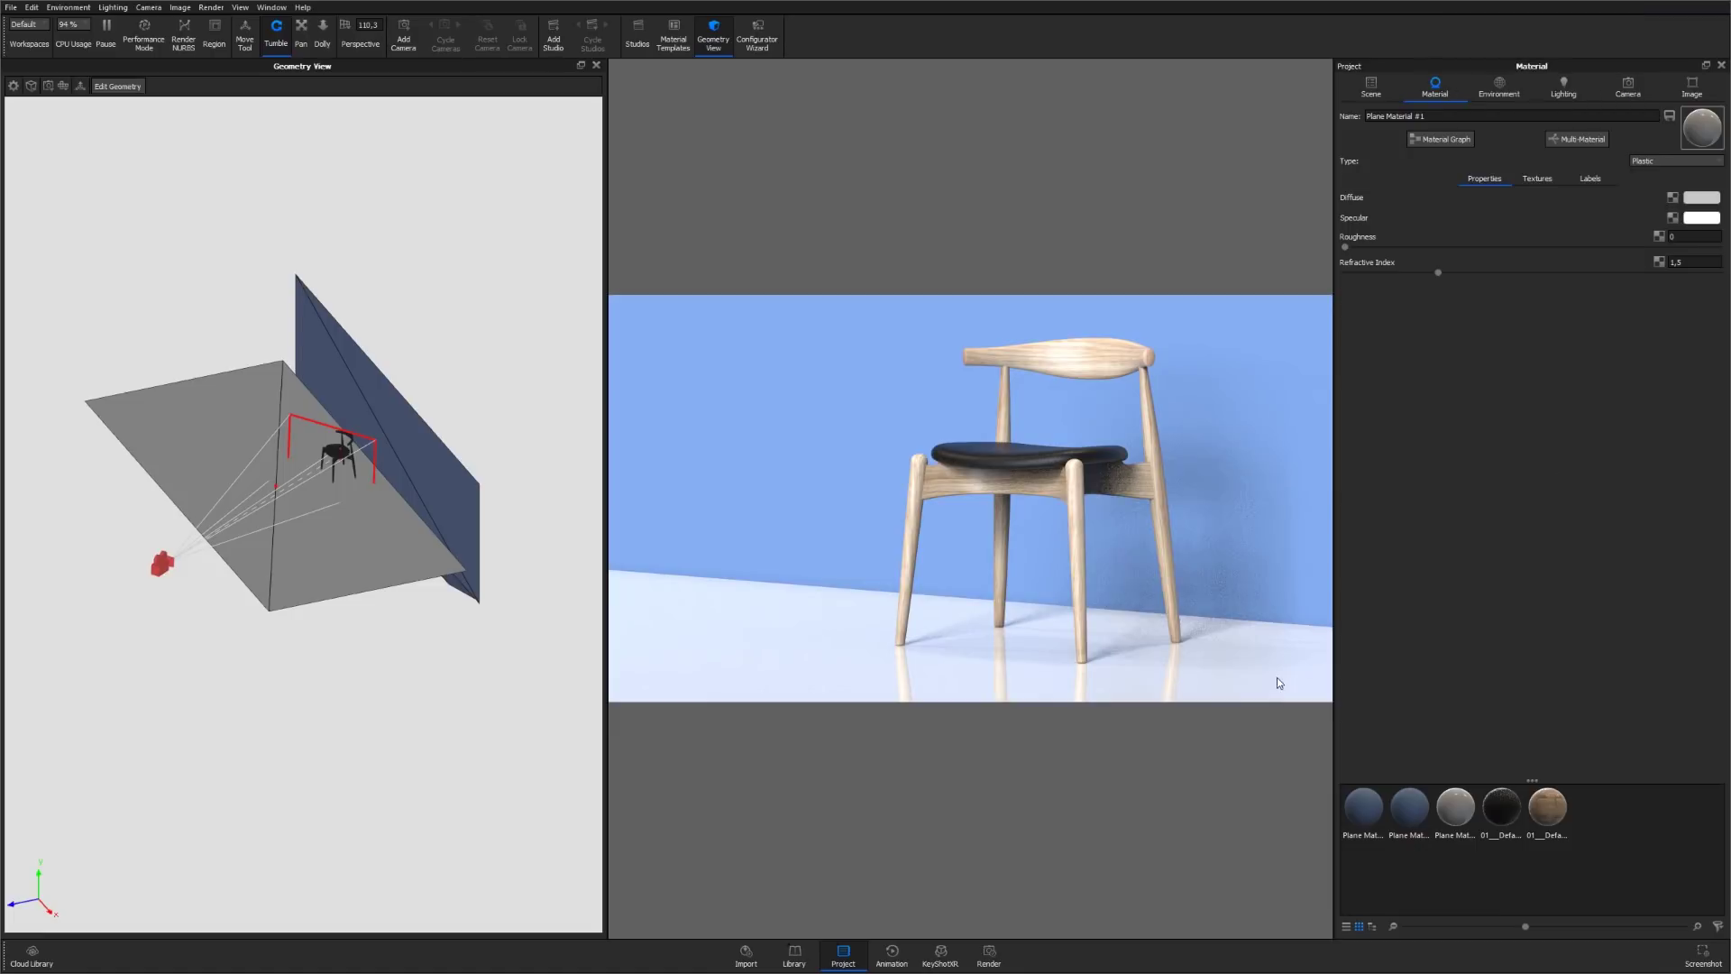
Set the floor material's roughness to 0.1 and apply the same material to the wall plane.
{"action": "left_click", "coordinate": [1691, 236]}
{"action": "key", "text": "Return"}
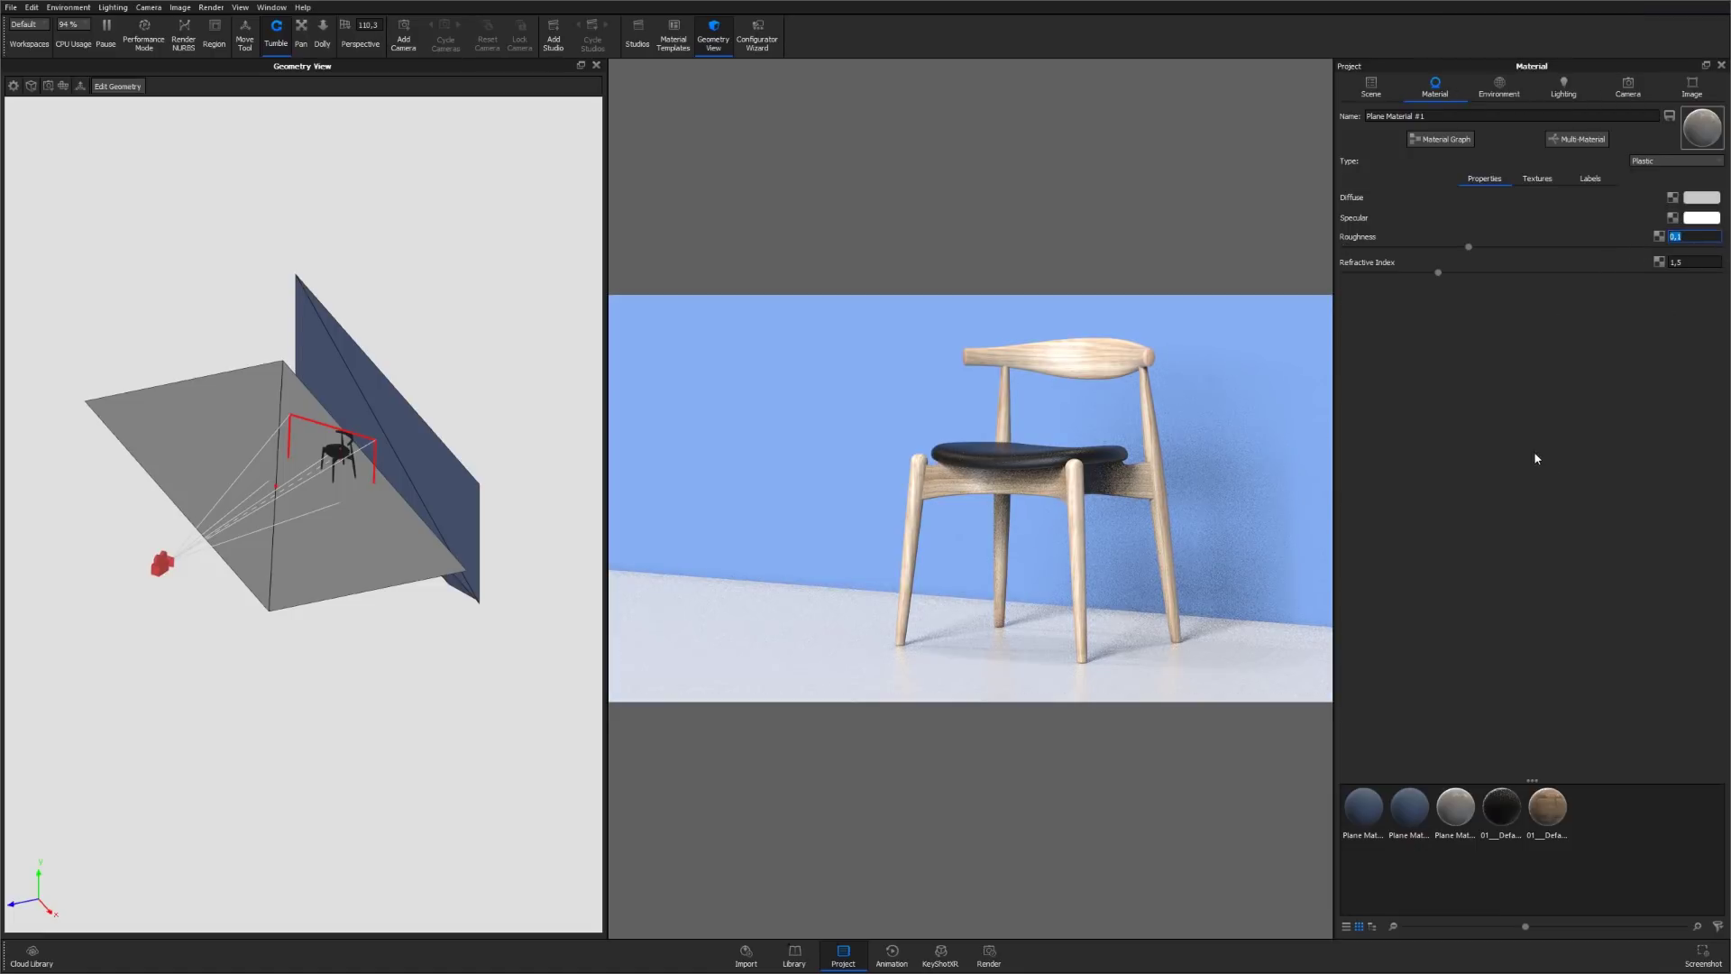
{"action": "left_click", "coordinate": [1192, 670]}
{"action": "key", "text": "ctrl+z"}
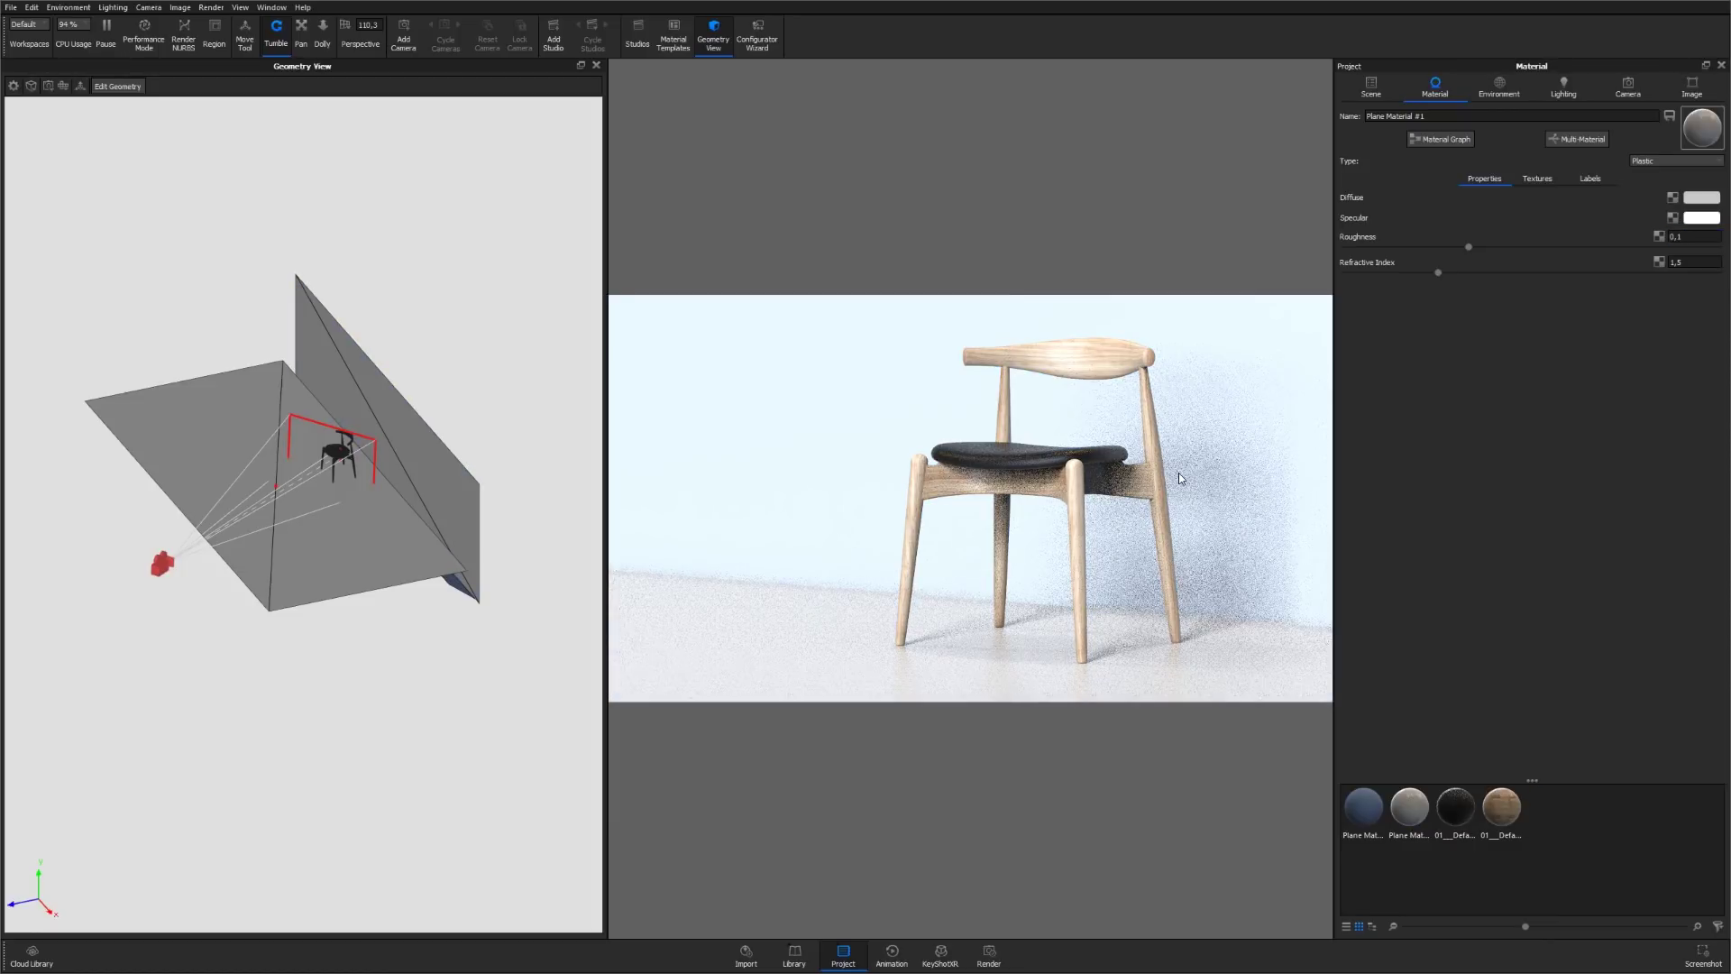
Turn the narrow strip below floor and wall into an Area Light with a saturated blue colour and a power of 10000 Lumen.
{"action": "left_click_drag", "start_coordinate": [595, 599], "coordinate": [369, 523]}
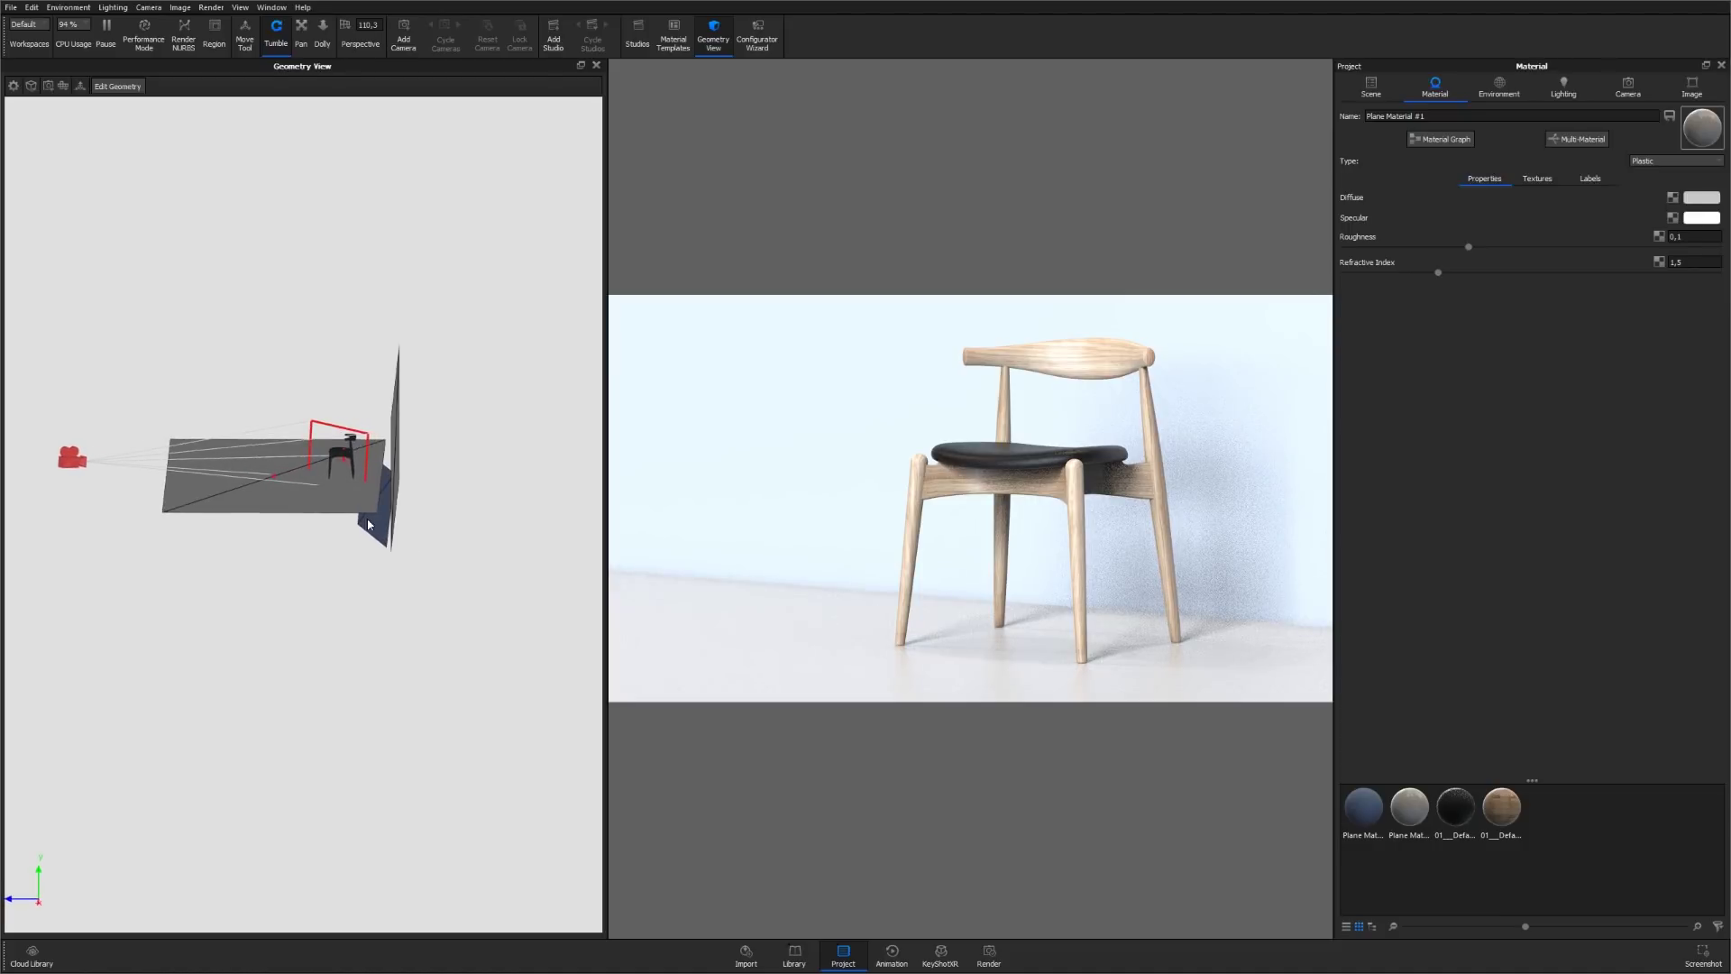
{"action": "left_click", "coordinate": [375, 524]}
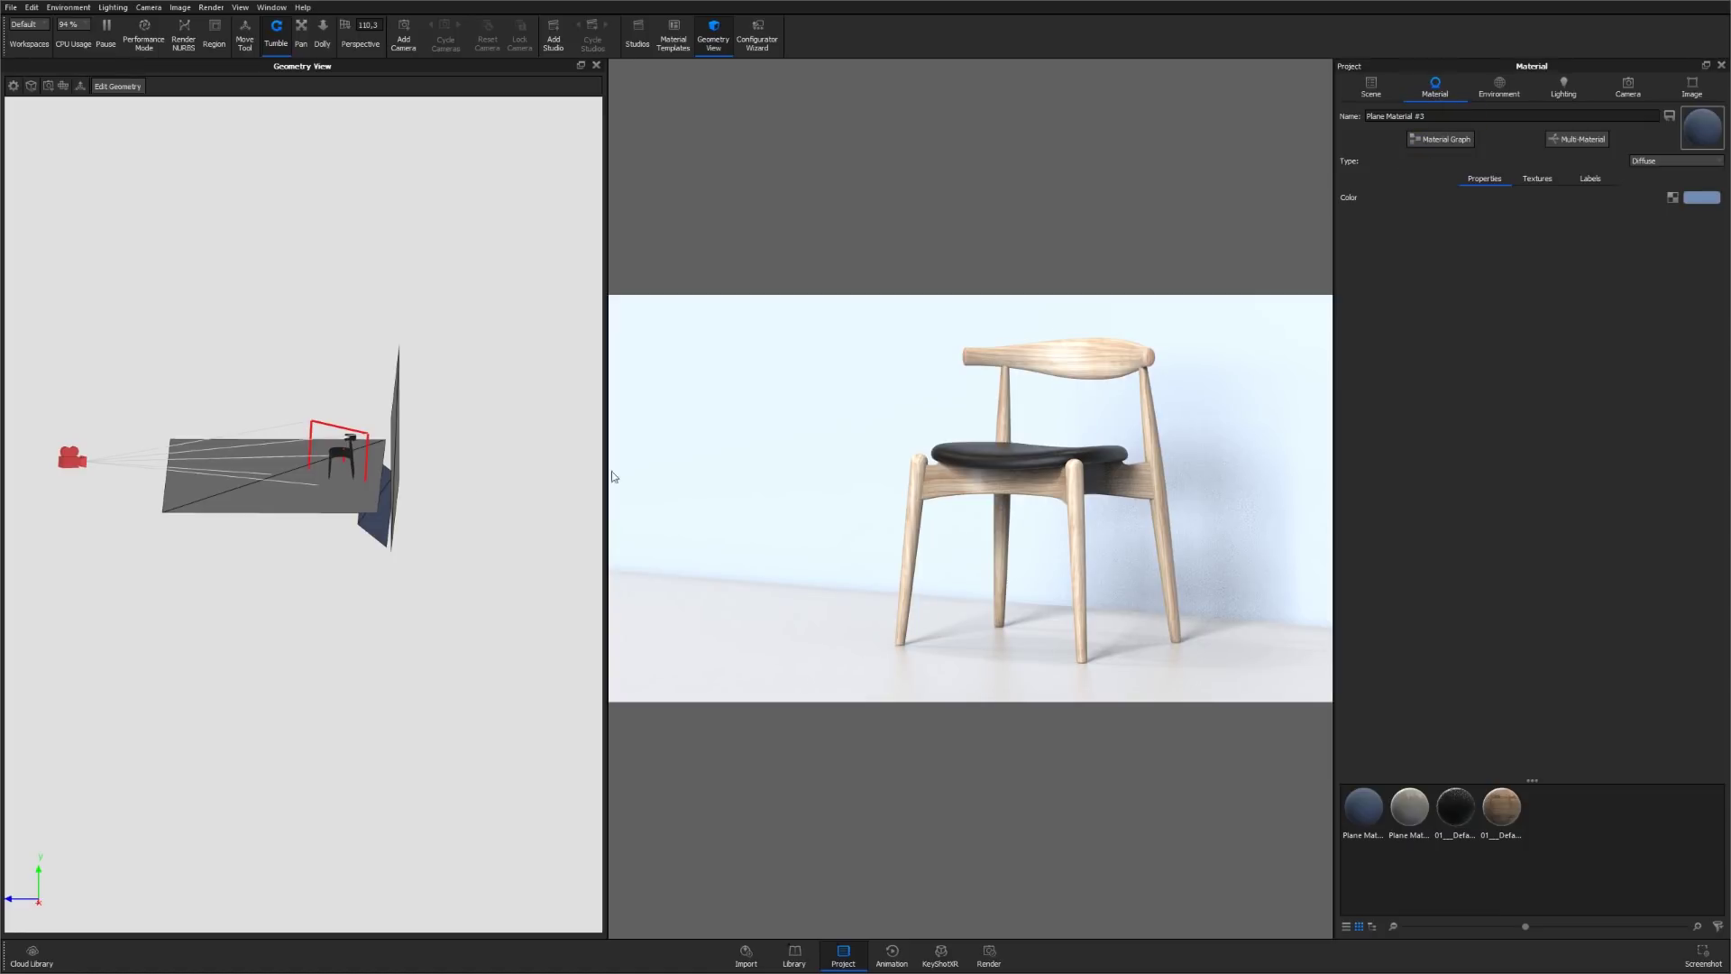
{"action": "left_click", "coordinate": [1643, 164]}
{"action": "left_click", "coordinate": [1650, 397]}
{"action": "left_click", "coordinate": [1702, 199]}
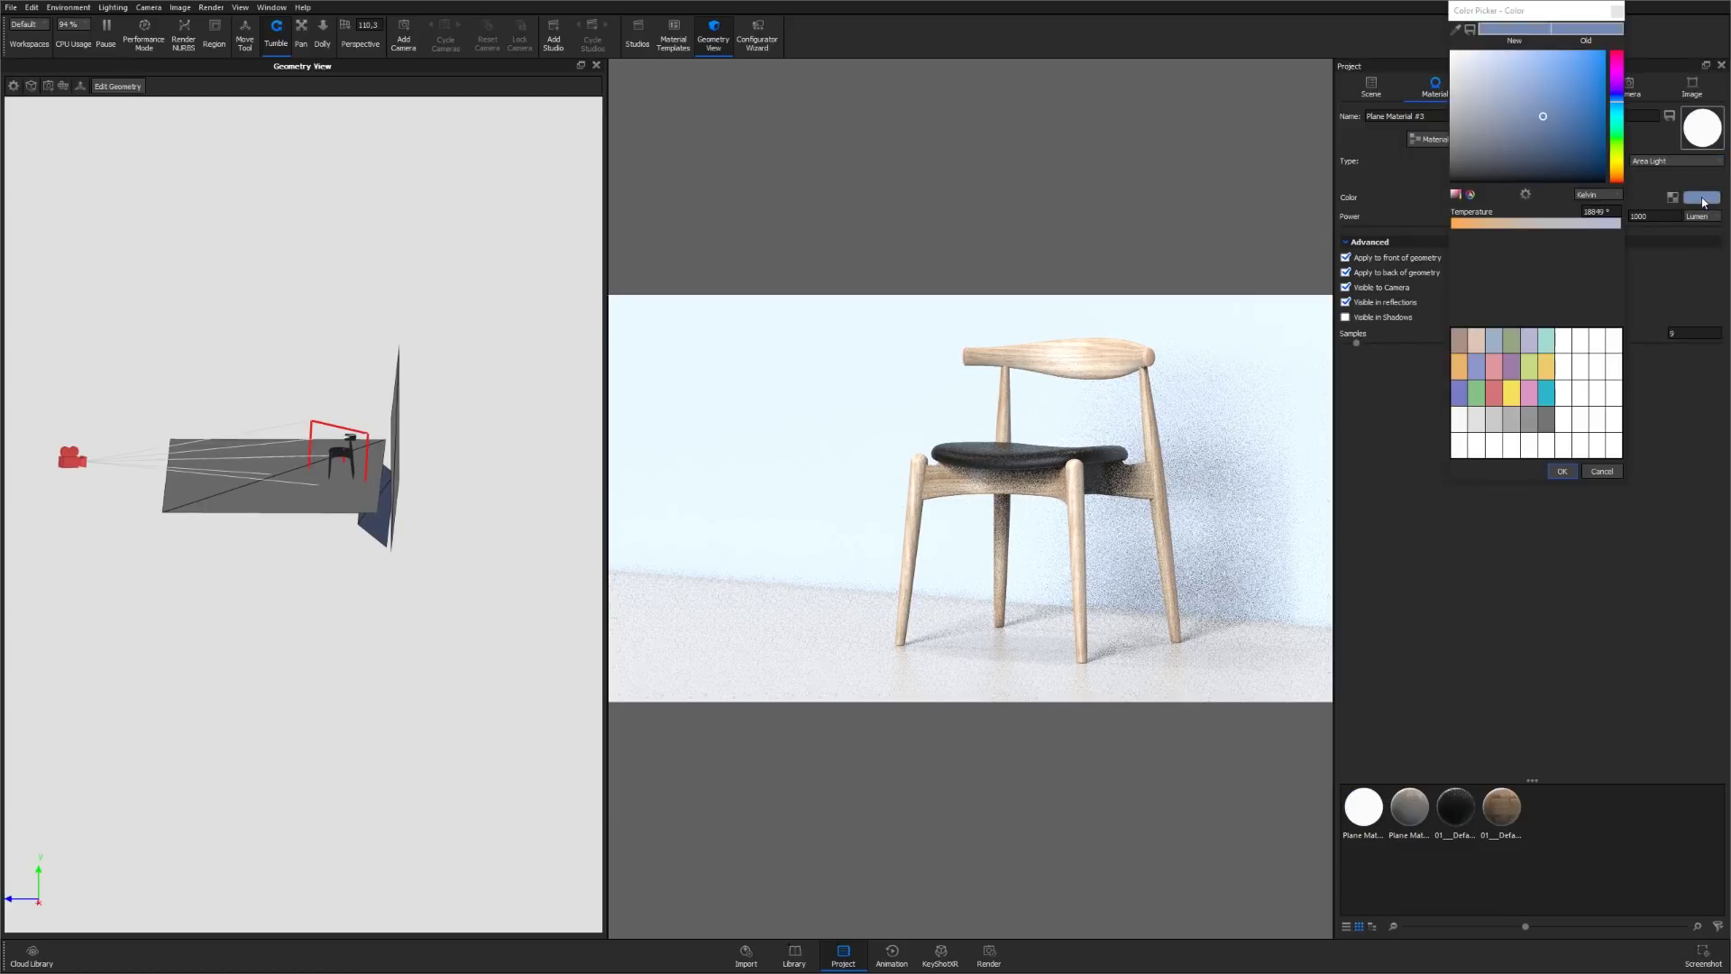
{"action": "left_click", "coordinate": [1604, 81]}
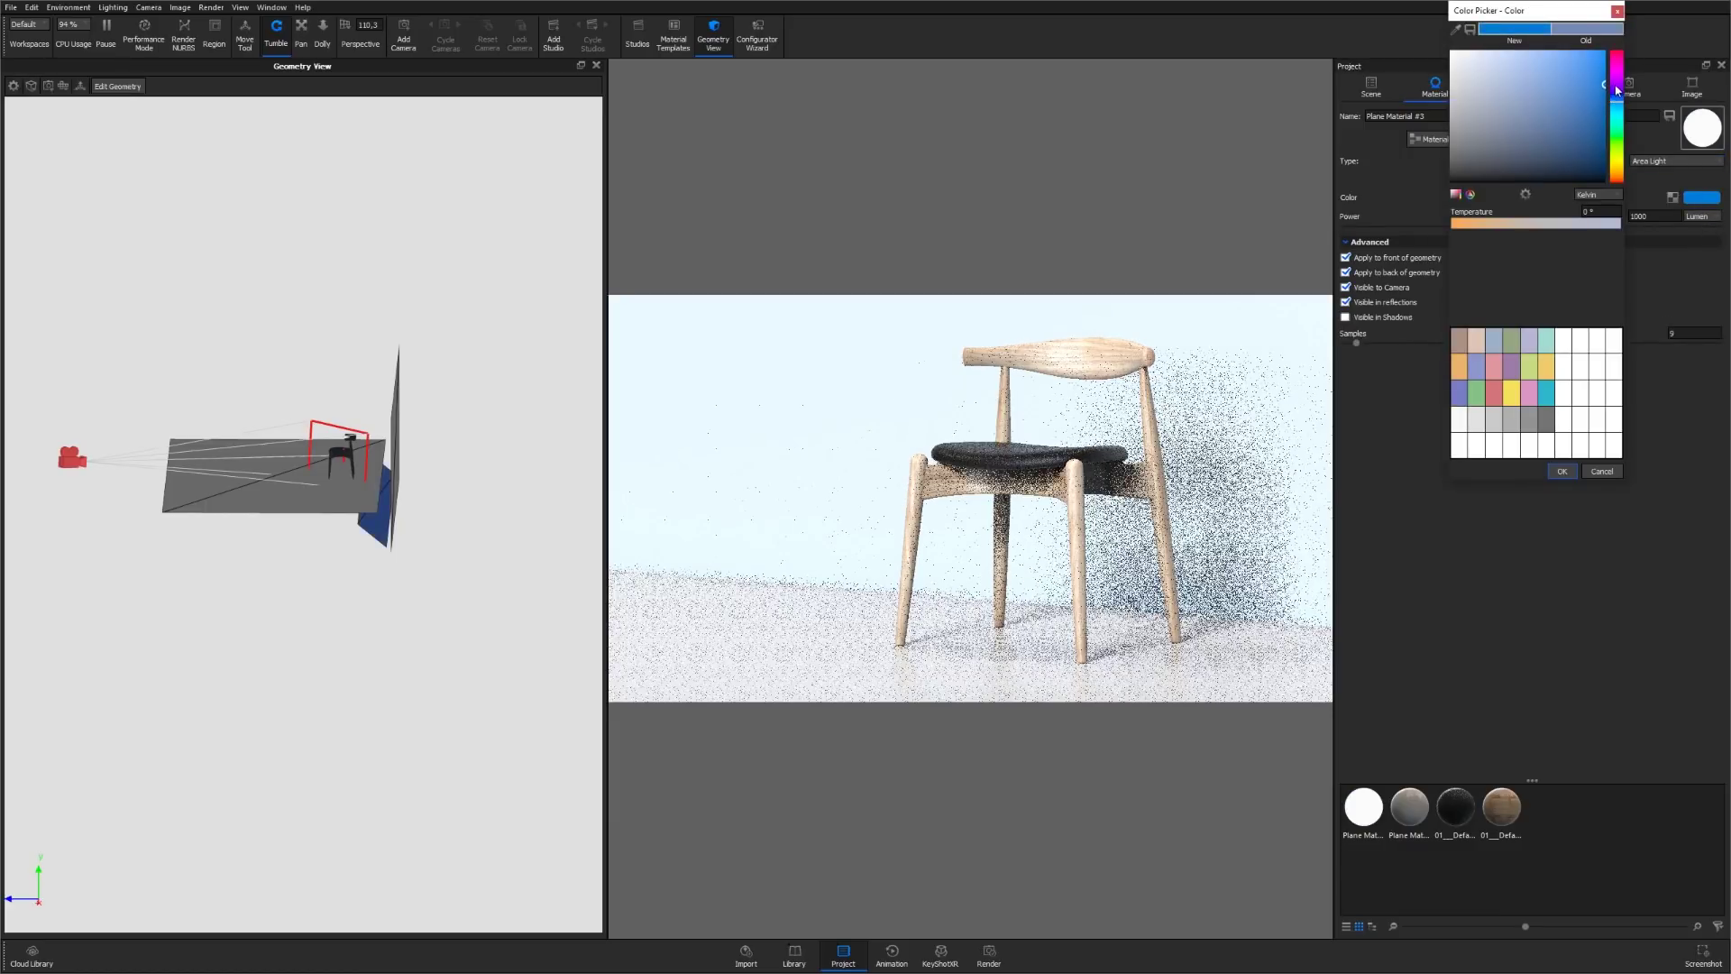
{"action": "left_click", "coordinate": [1565, 472]}
{"action": "left_click", "coordinate": [1661, 216]}
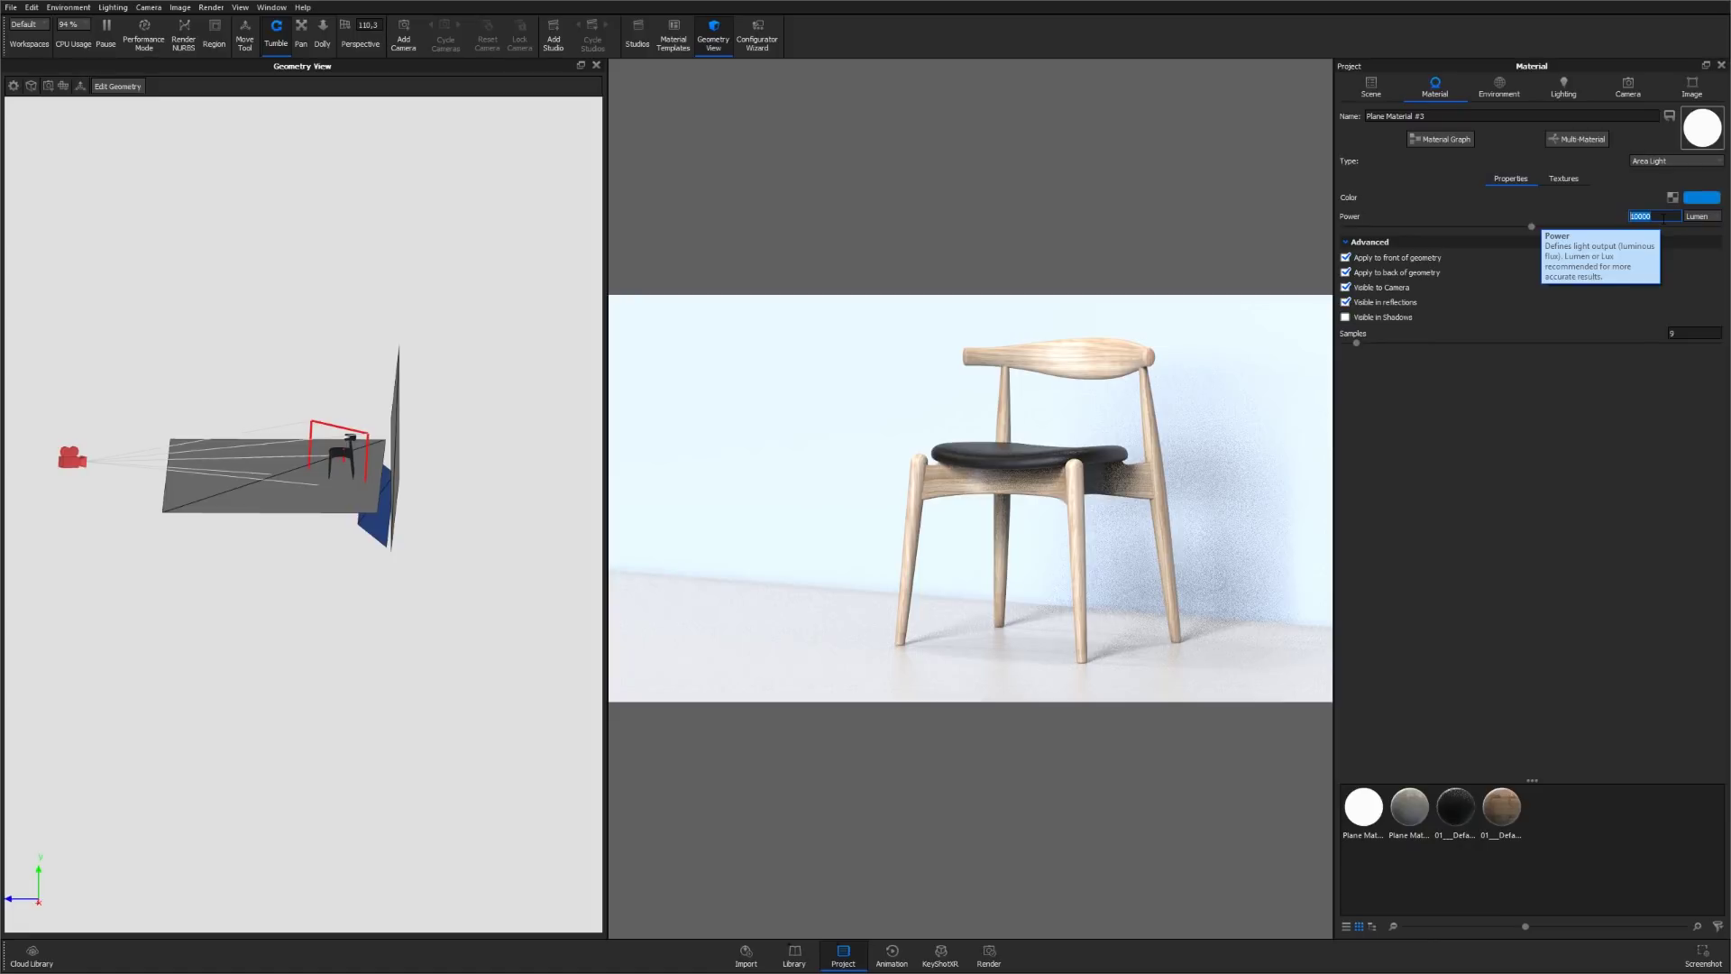
{"action": "key", "text": "Return"}
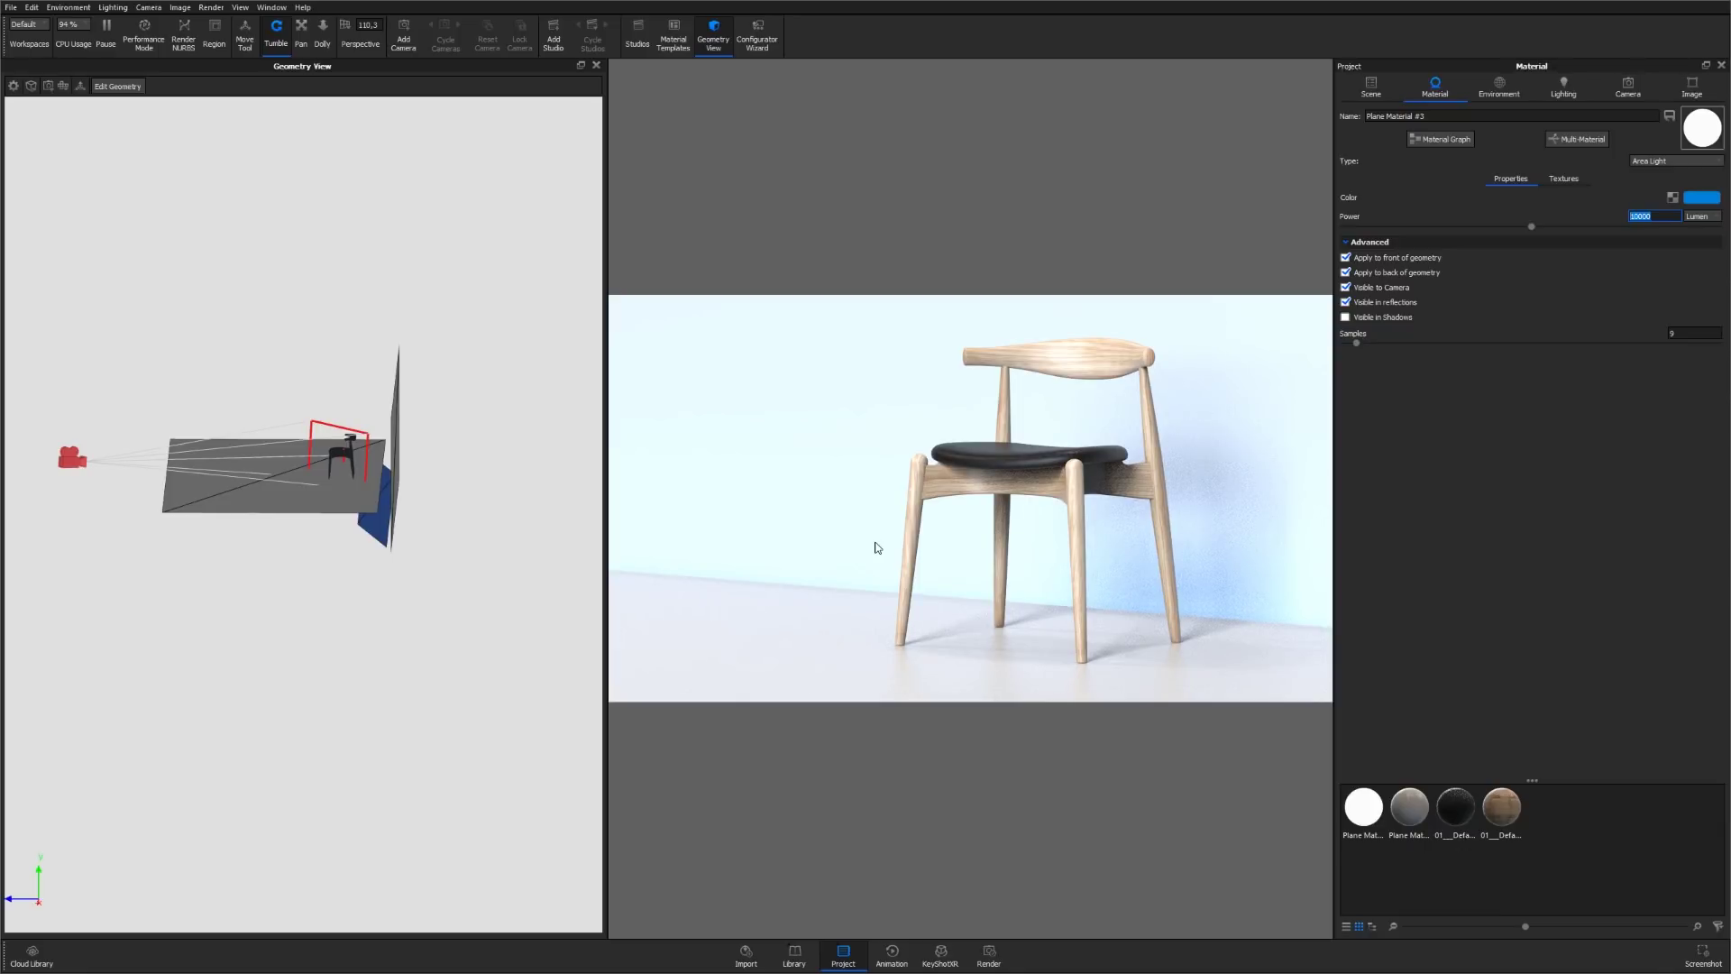
Reduce the environment's brightness until only the blue strip light illuminates the scene.
{"action": "left_click", "coordinate": [1499, 88]}
{"action": "left_click", "coordinate": [1443, 115]}
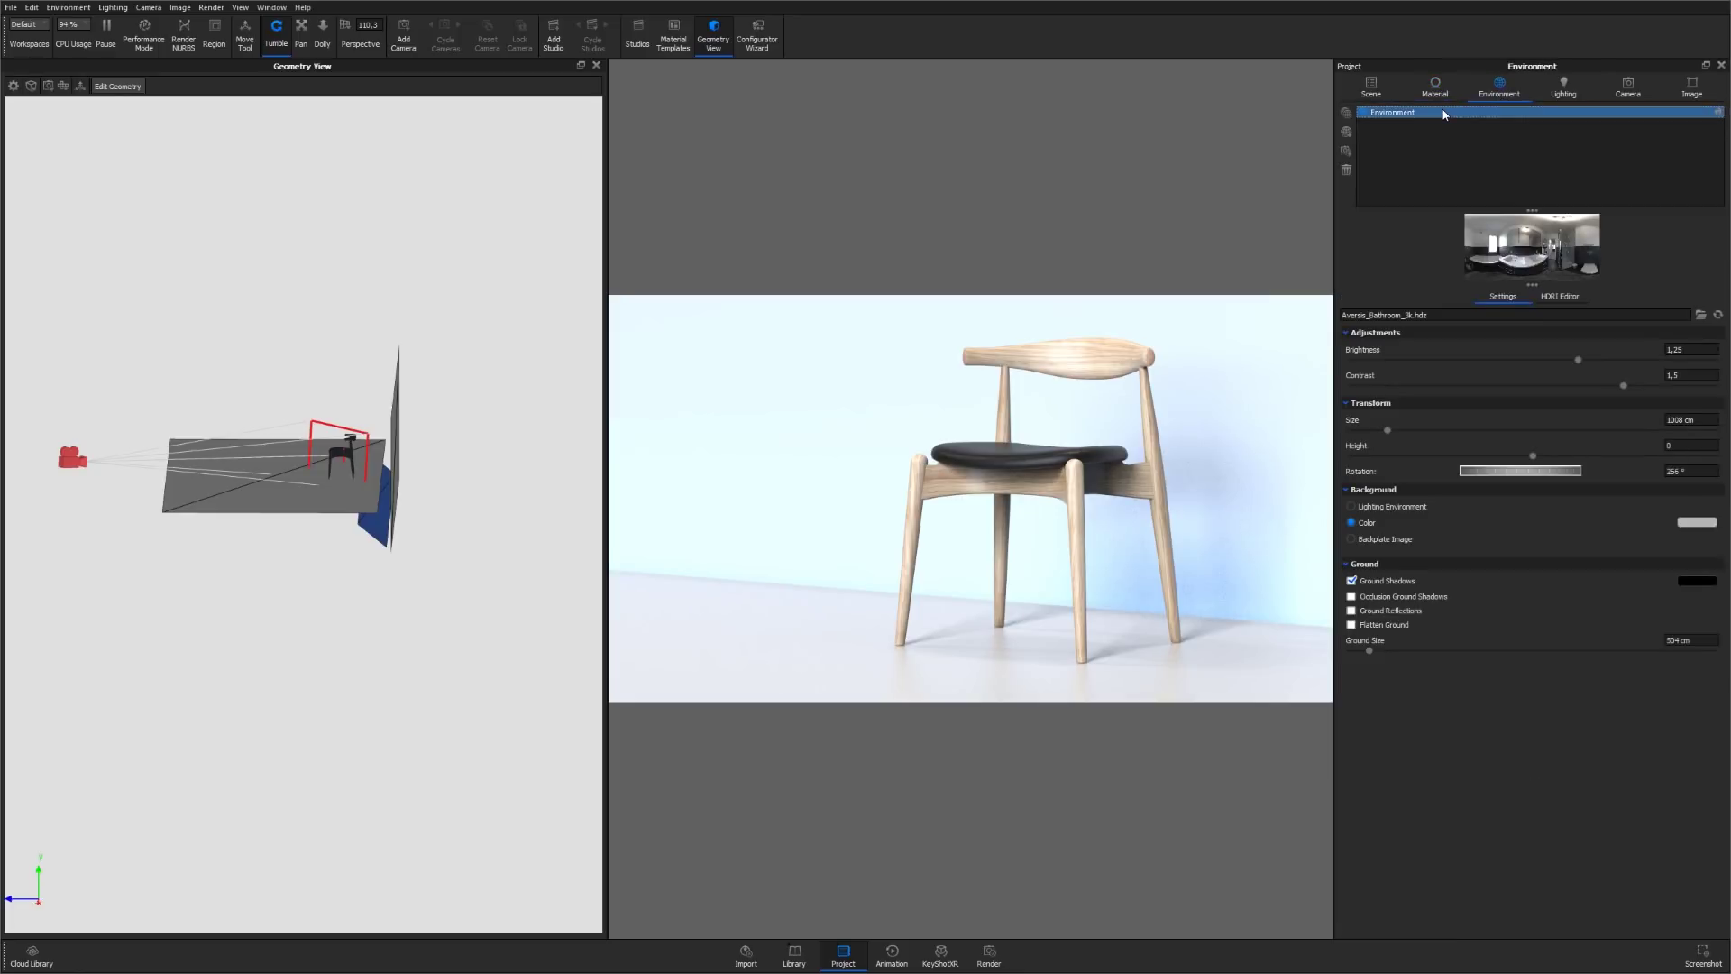
{"action": "double_click", "coordinate": [1677, 349]}
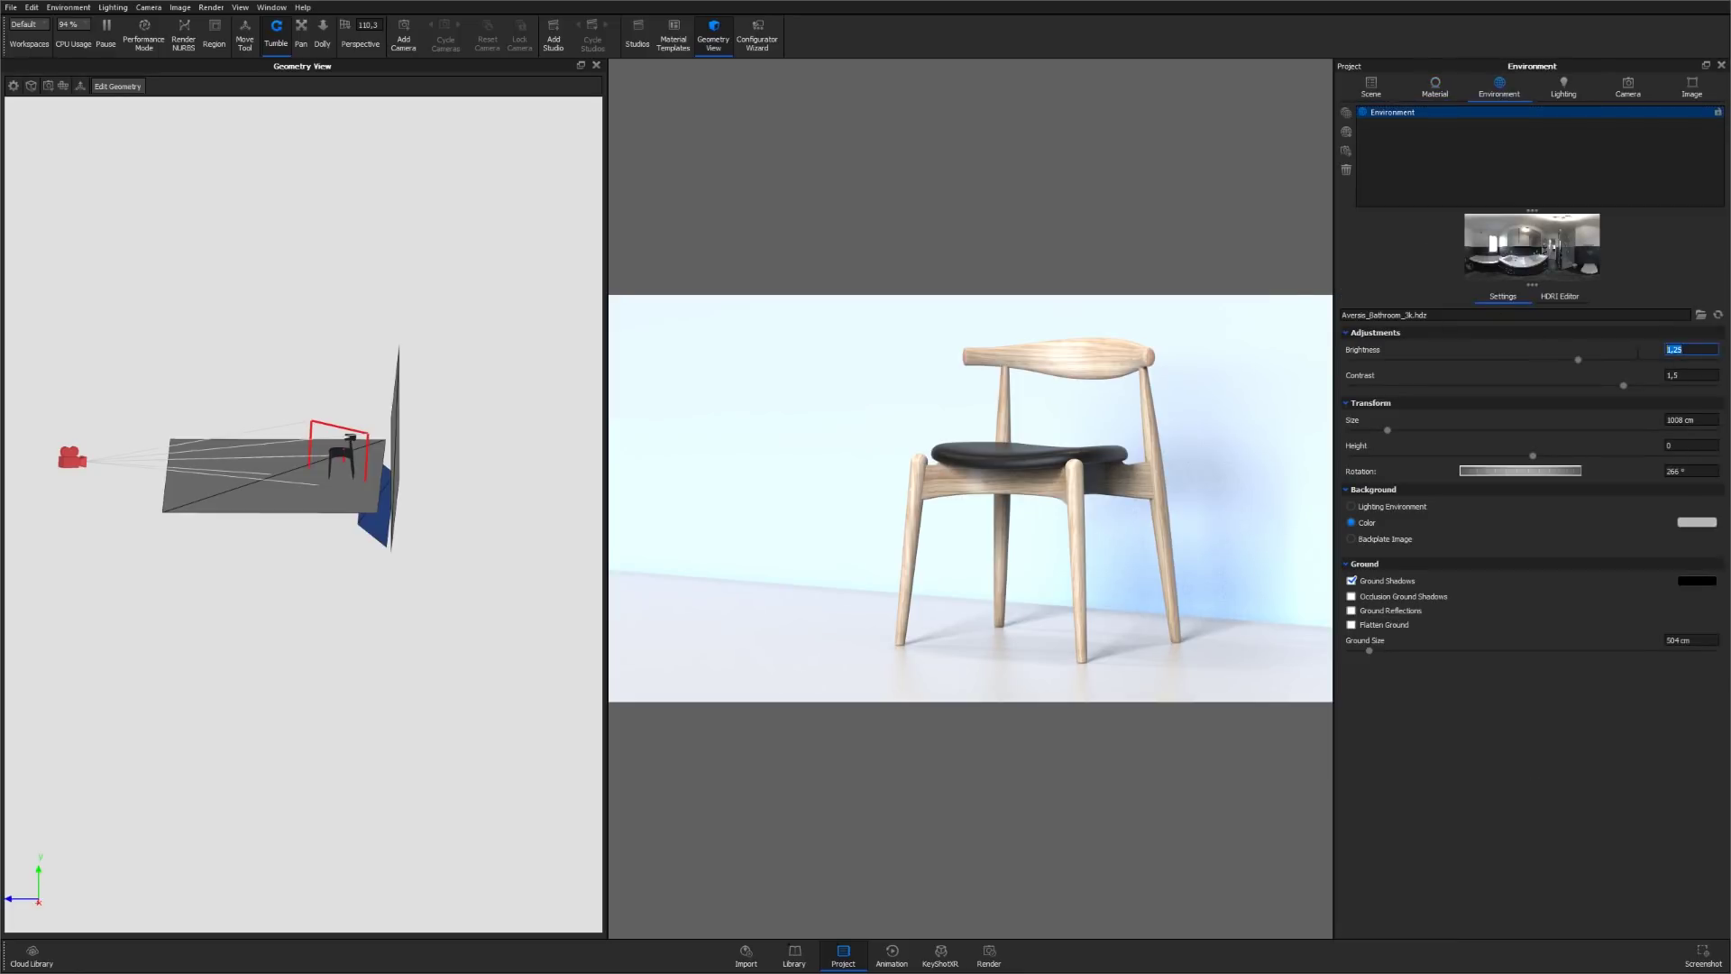
{"action": "key", "text": "Return"}
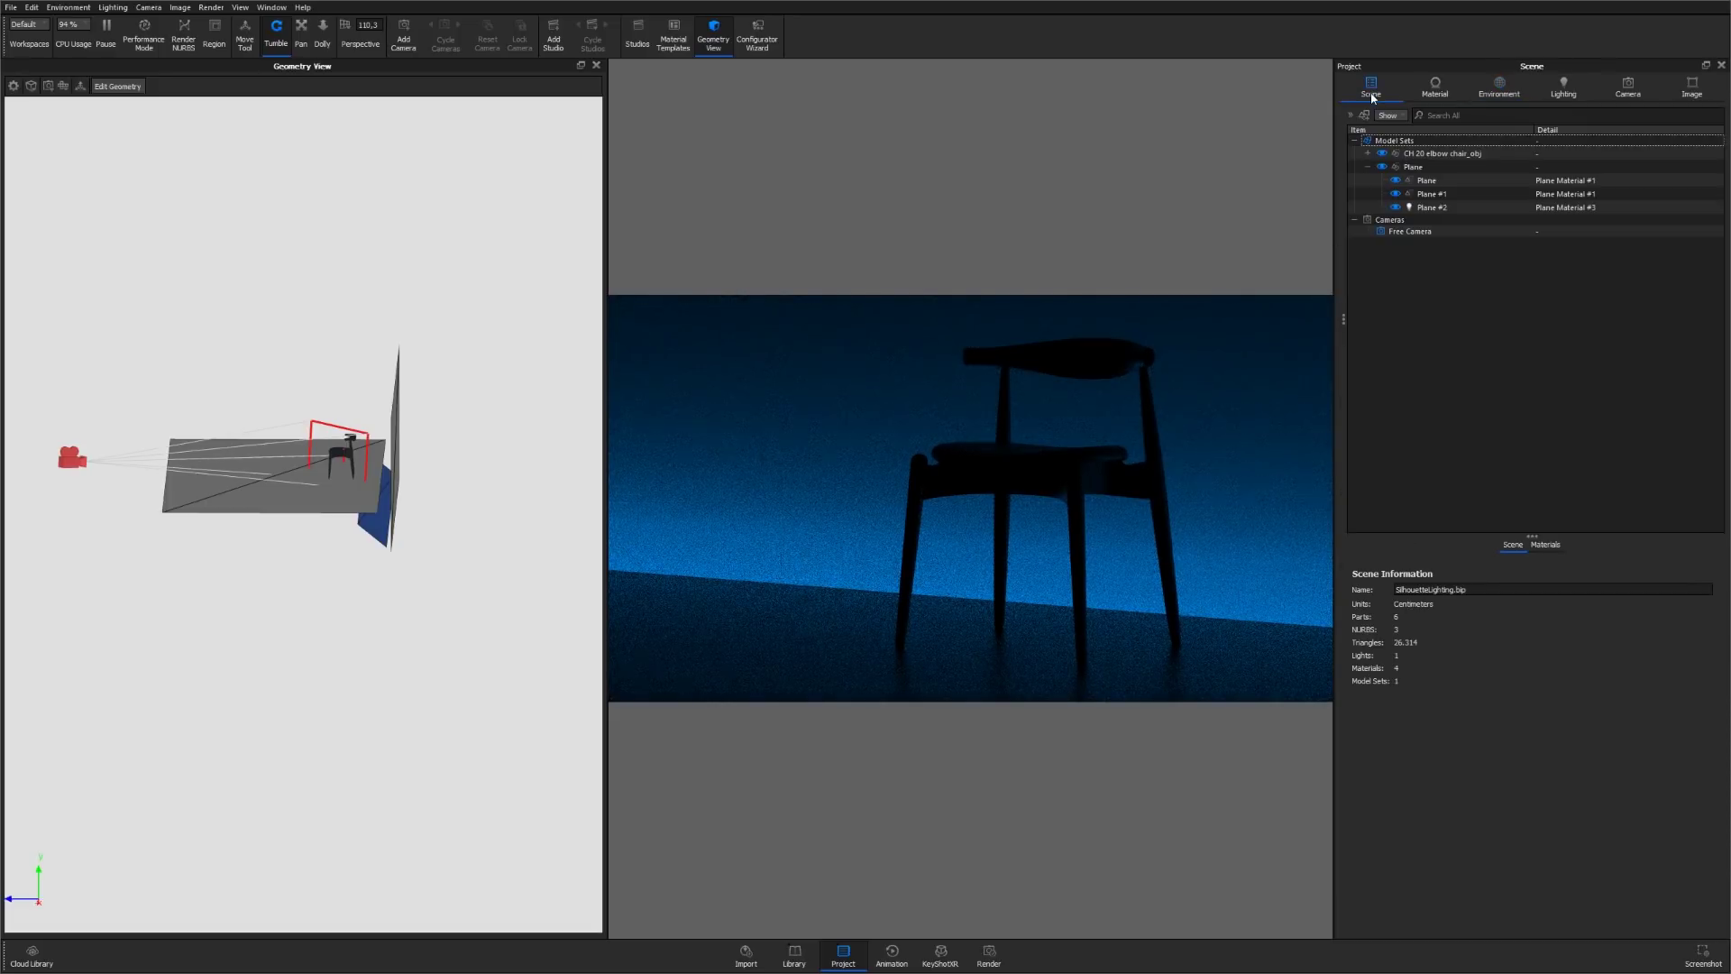
Switch the strip light's power unit to Watt and set its power to 200.
{"action": "double_click", "coordinate": [374, 529]}
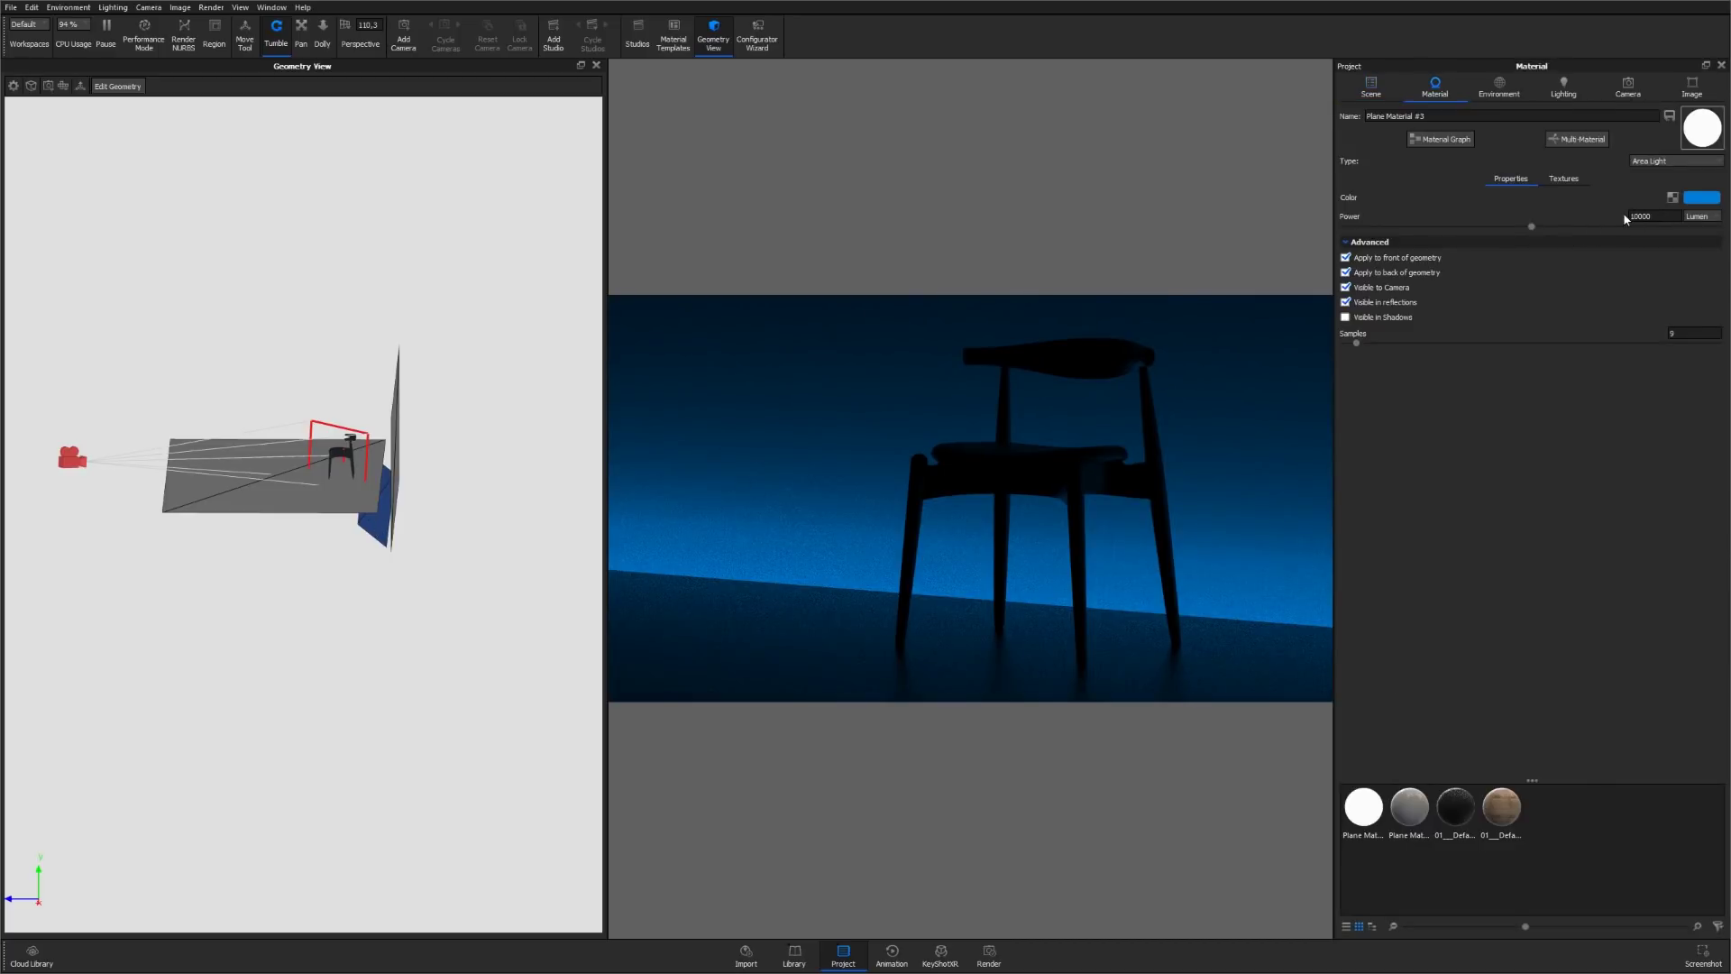
{"action": "left_click", "coordinate": [1700, 218]}
{"action": "left_click", "coordinate": [1695, 226]}
{"action": "left_click", "coordinate": [1642, 216]}
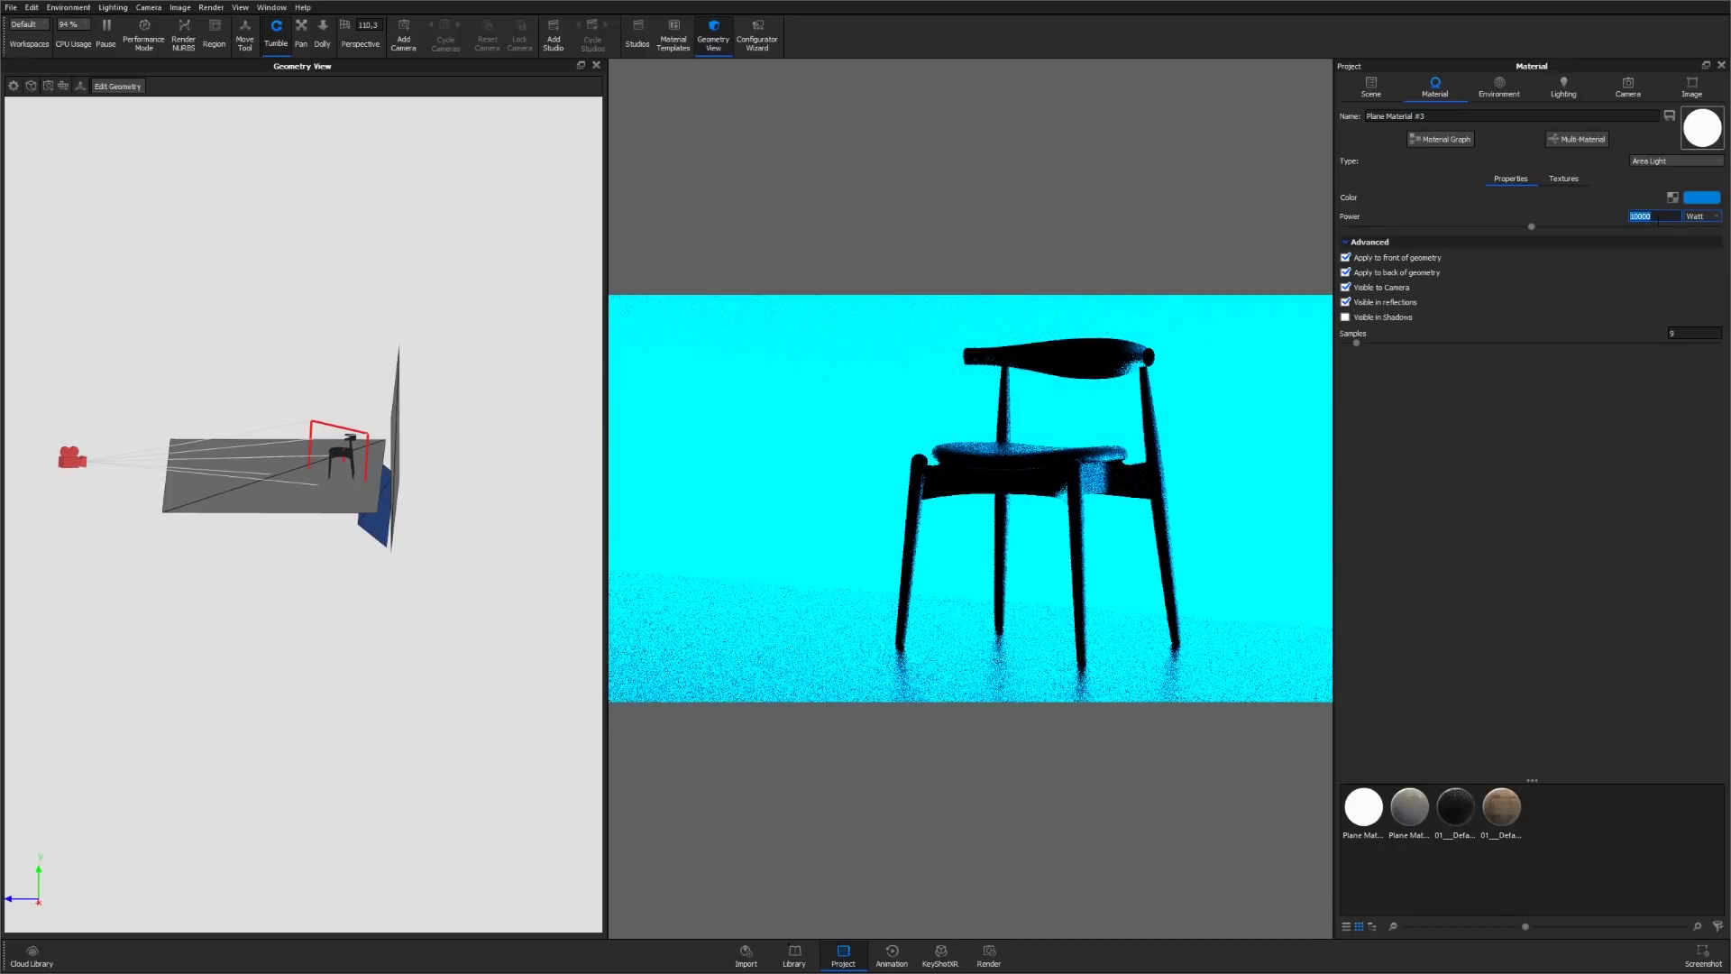
{"action": "type", "text": "200"}
{"action": "key", "text": "Return"}
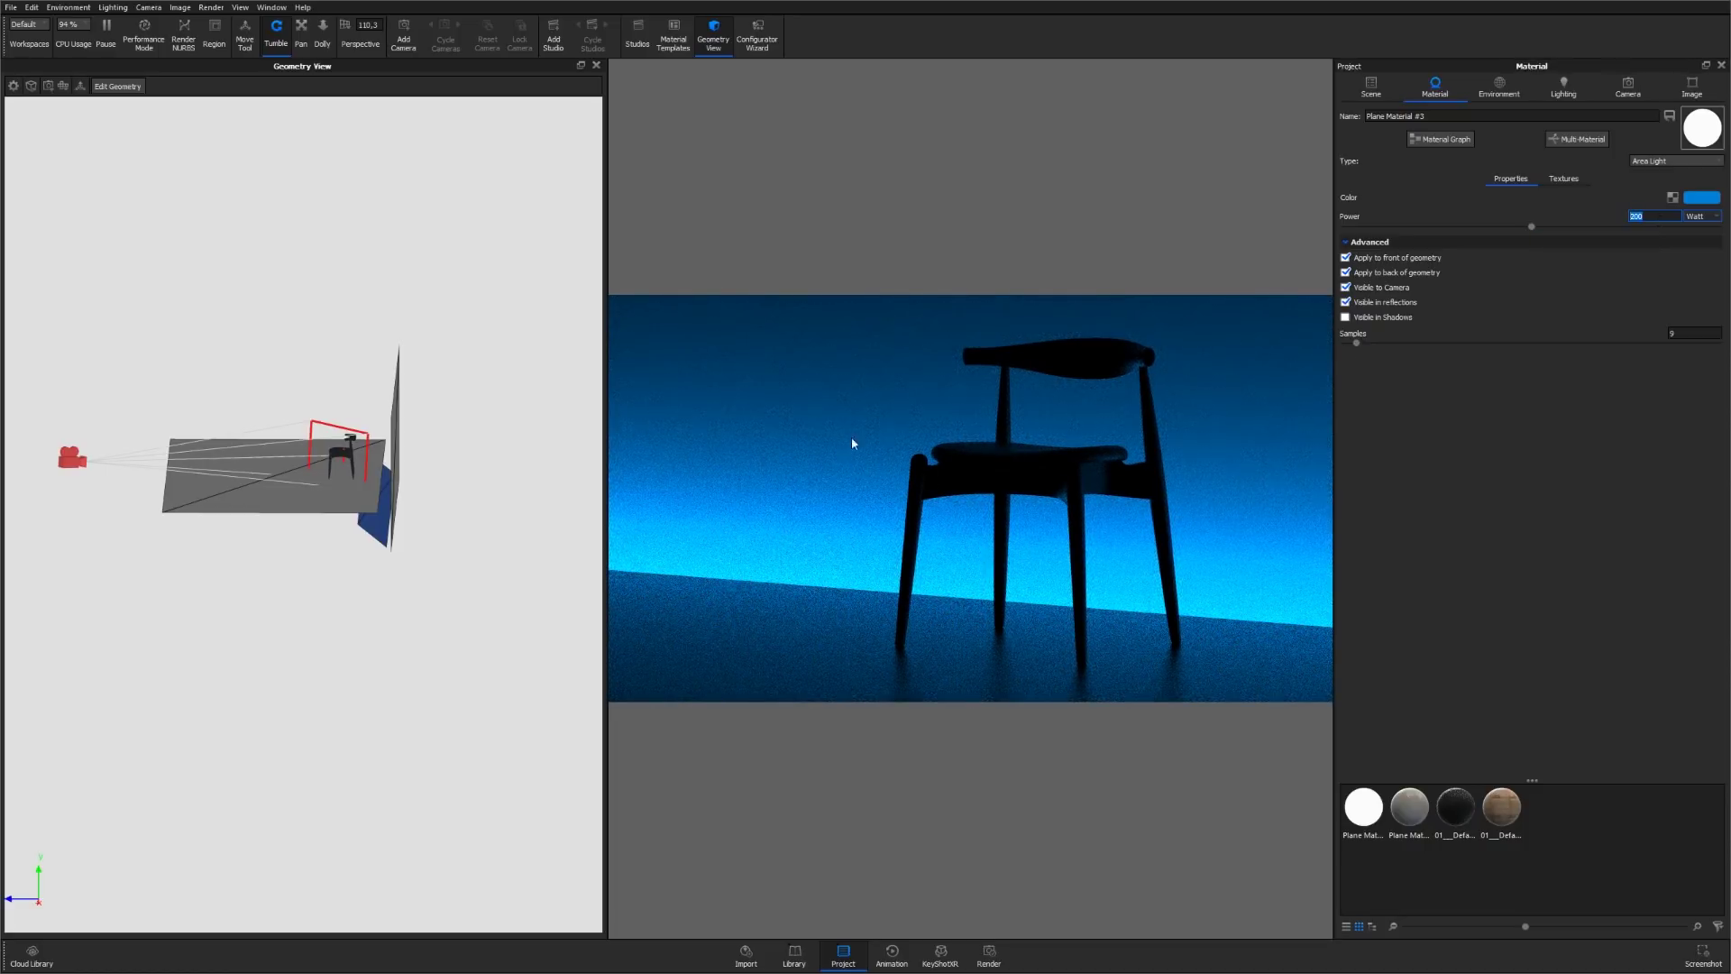
Reframe the chair from a higher camera angle and reduce the strip light's wattage.
{"action": "mouse_move", "coordinate": [1073, 497]}
{"action": "left_mouse_down"}
{"action": "mouse_move", "coordinate": [1075, 517]}
{"action": "mouse_move", "coordinate": [1091, 501]}
{"action": "left_mouse_up"}
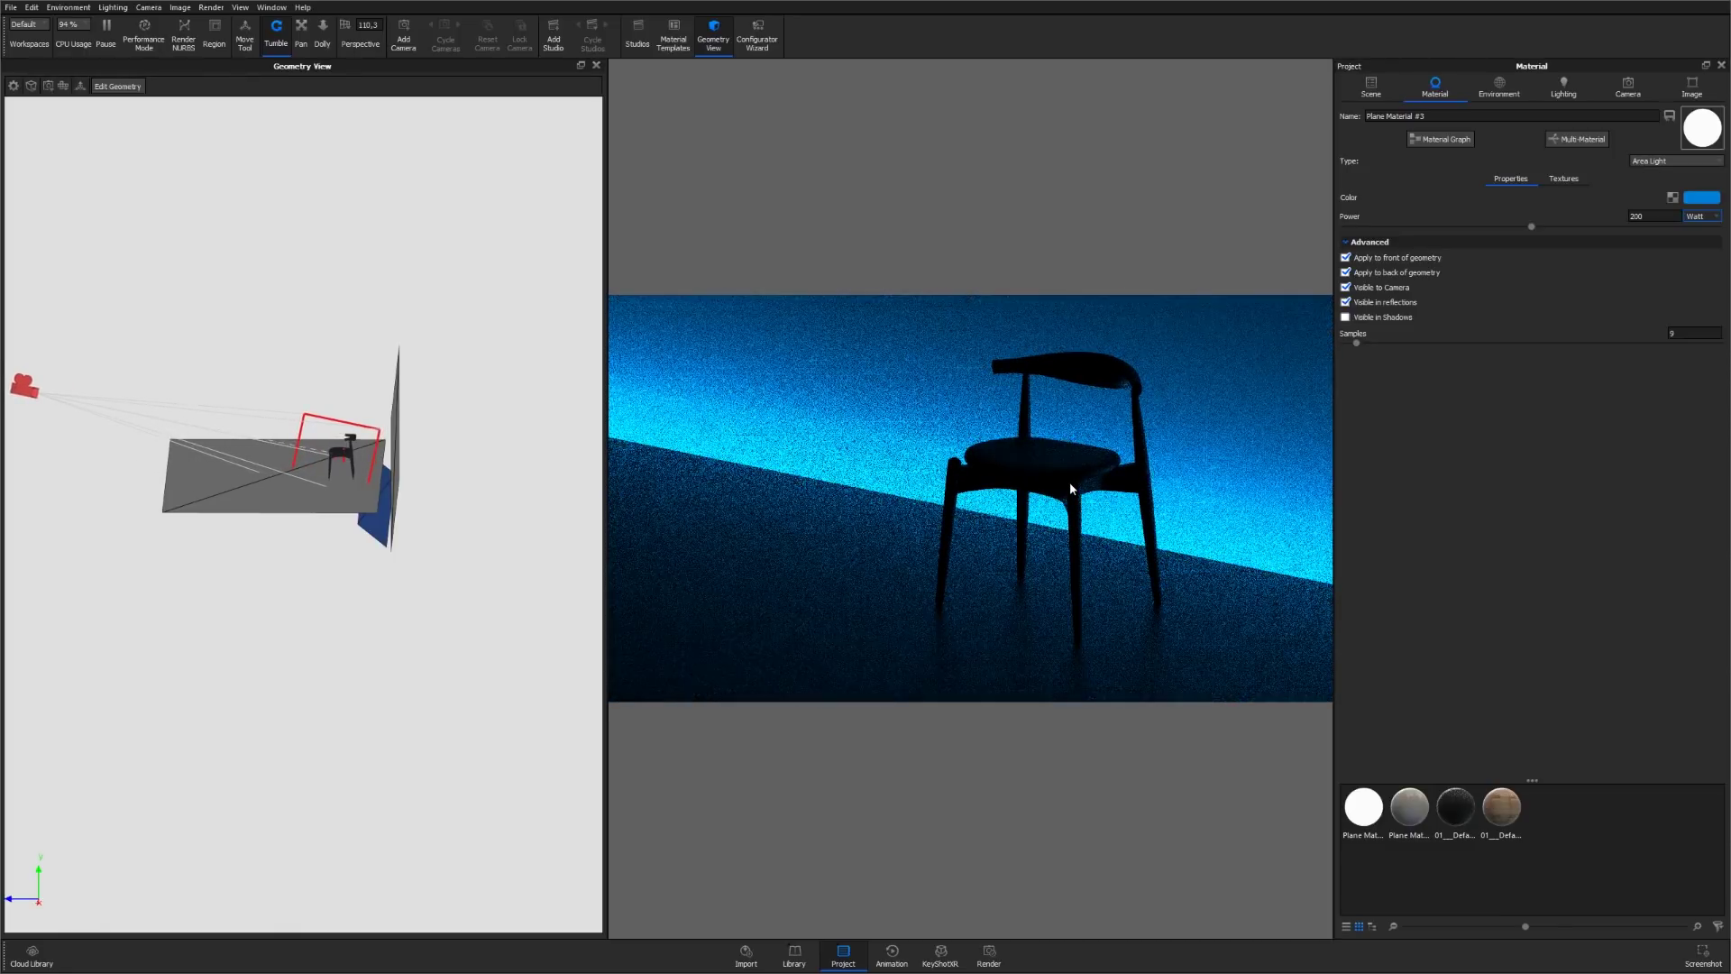
{"action": "left_click_drag", "start_coordinate": [1071, 488], "coordinate": [1062, 495]}
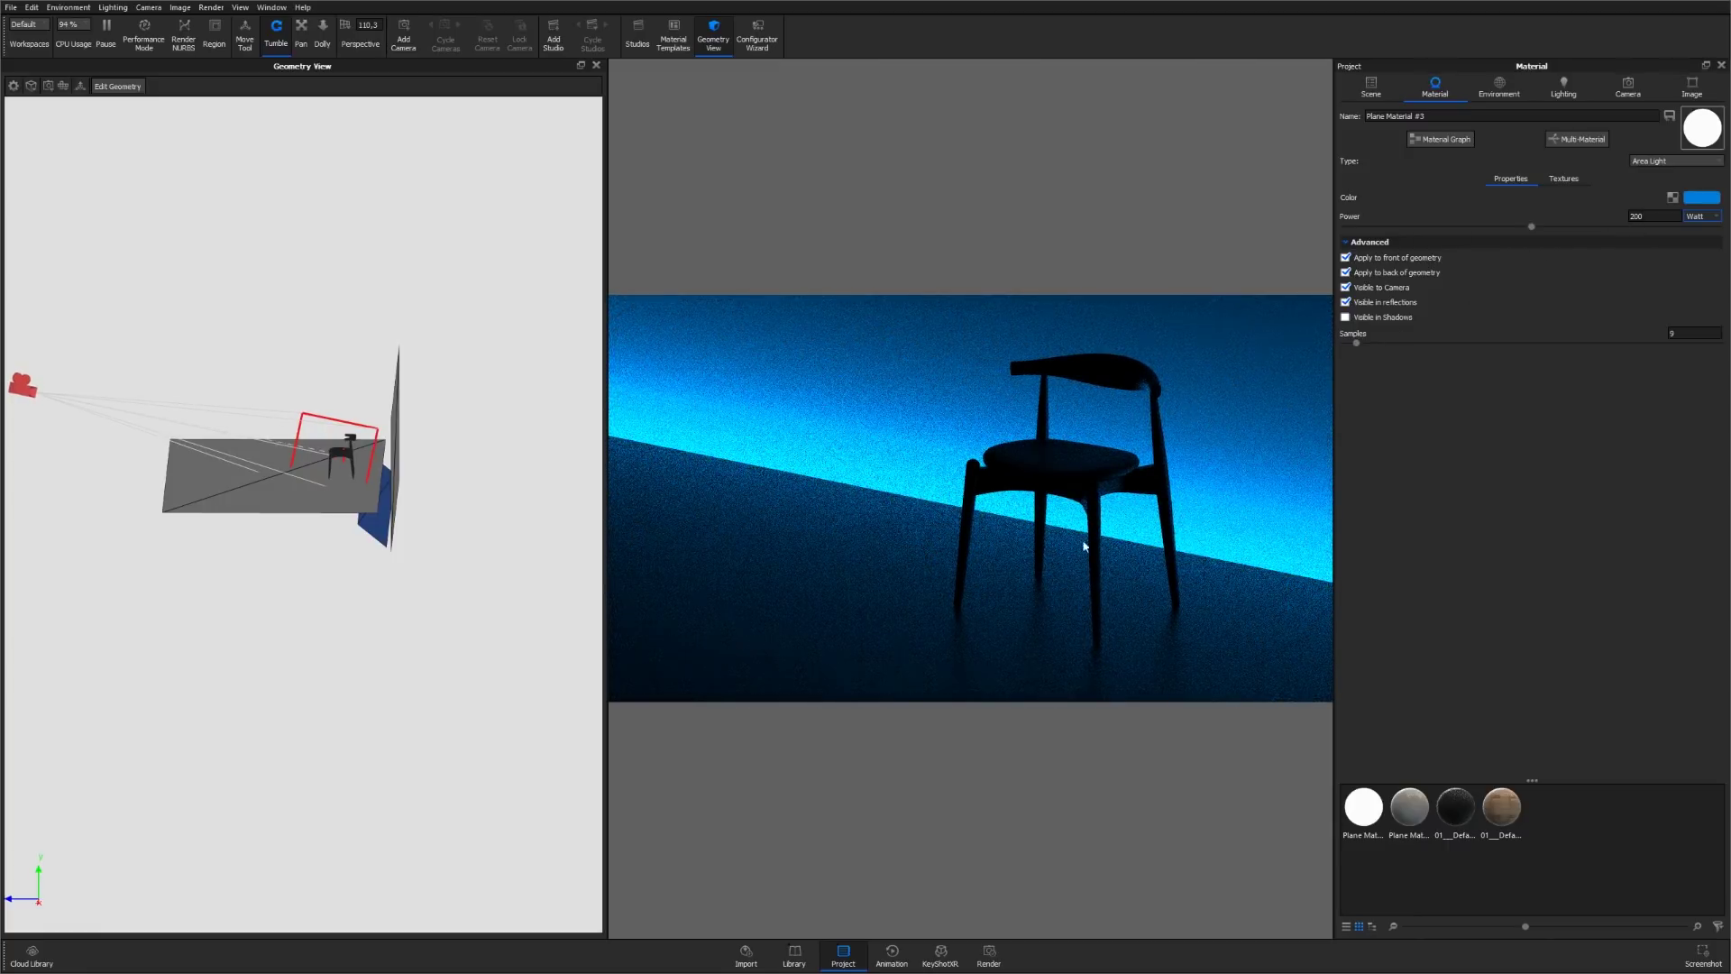
{"action": "left_click", "coordinate": [1656, 215]}
{"action": "key", "text": "Return"}
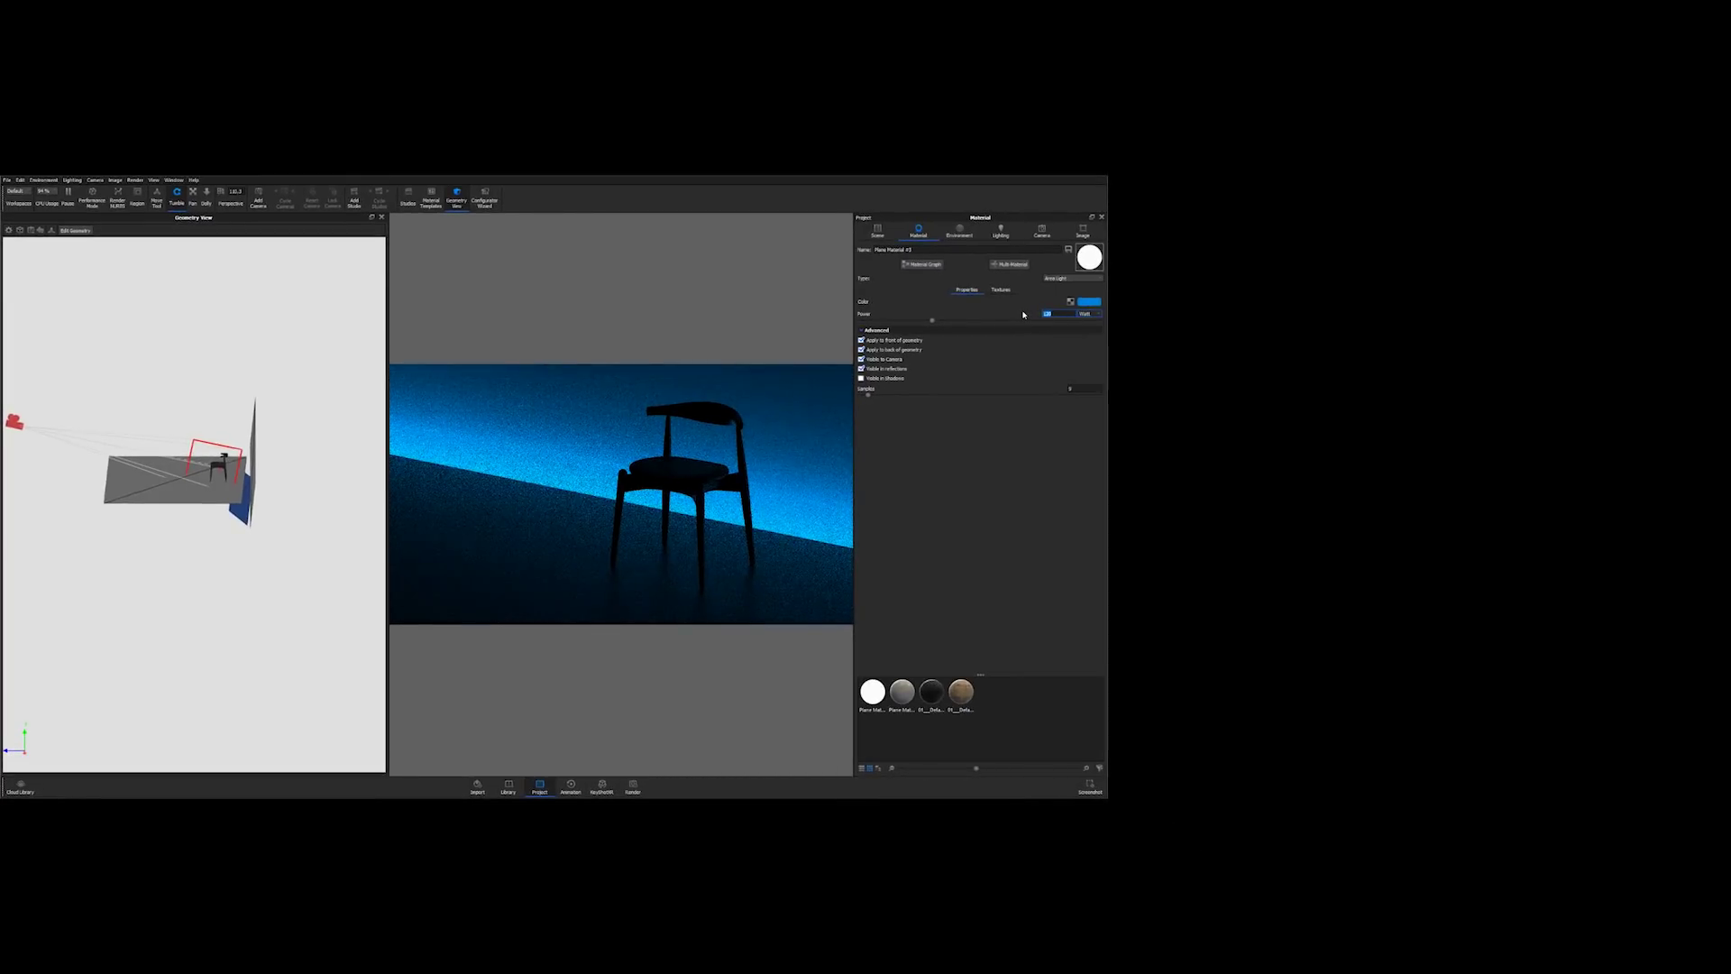
{"action": "key", "text": "Tab"}
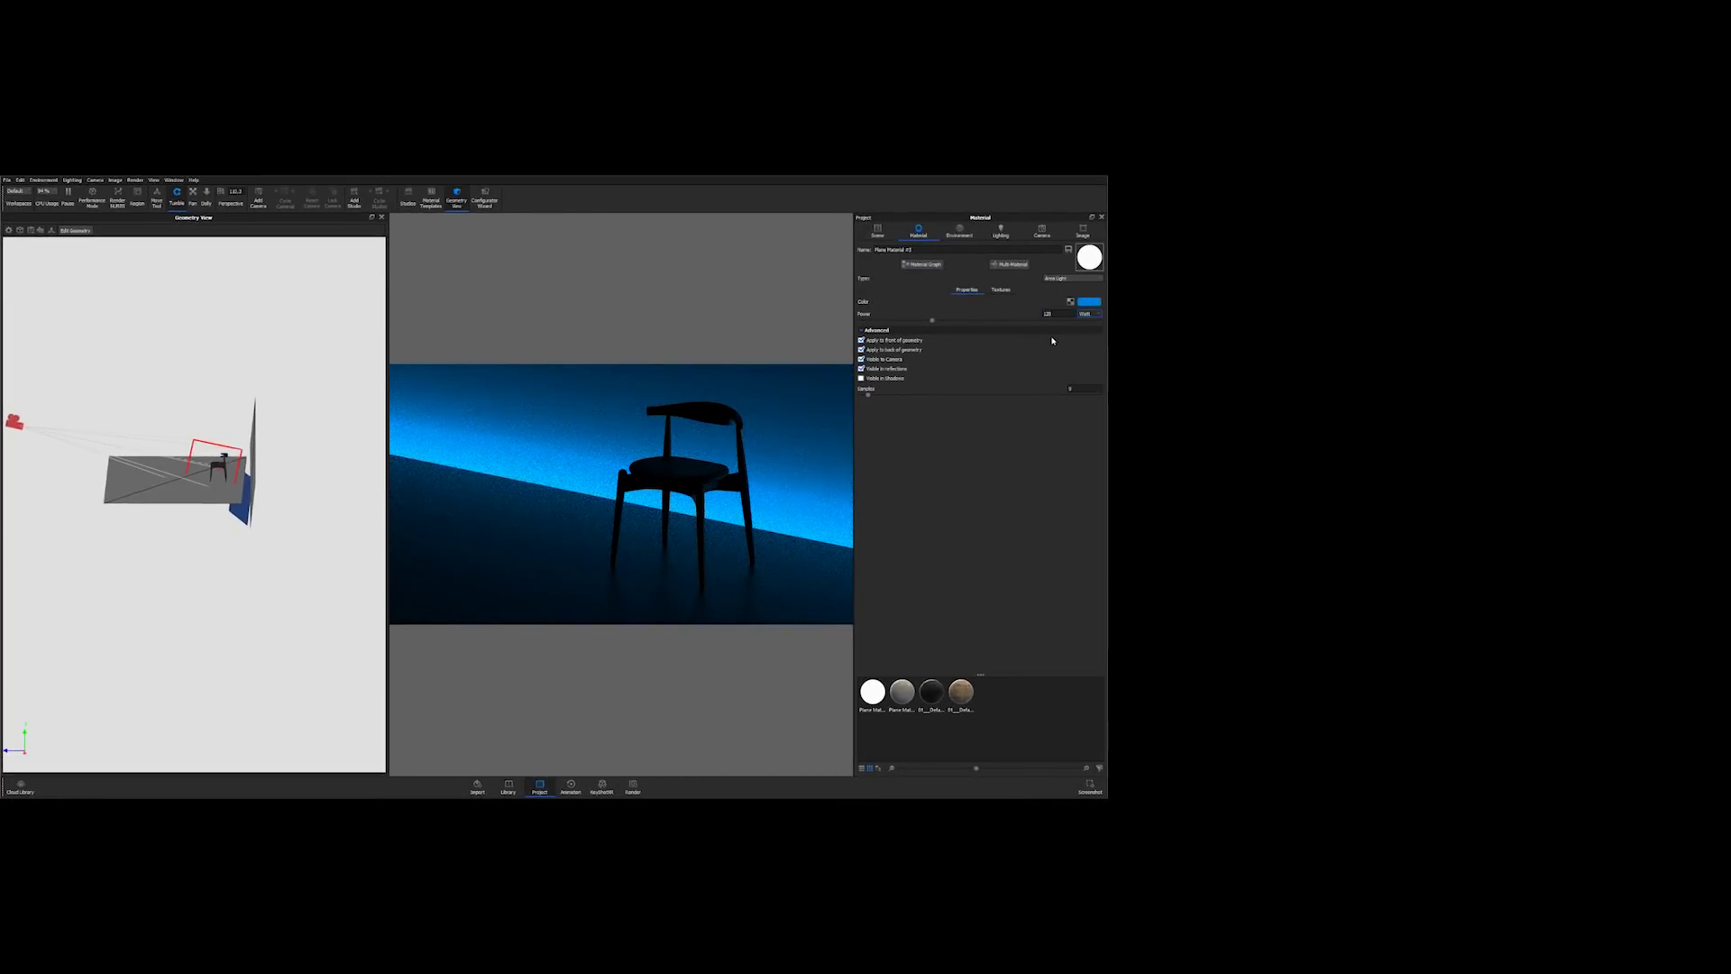